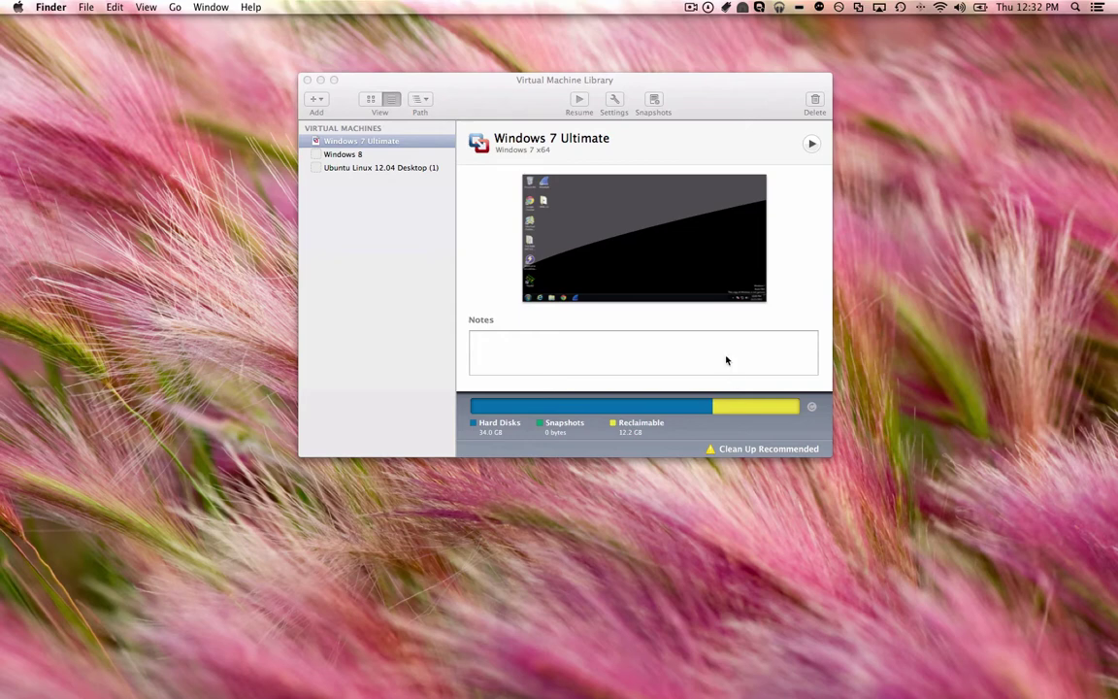
Bring VMware Fusion's Virtual Machine Library window to the front.
{"action": "left_click", "coordinate": [721, 95]}
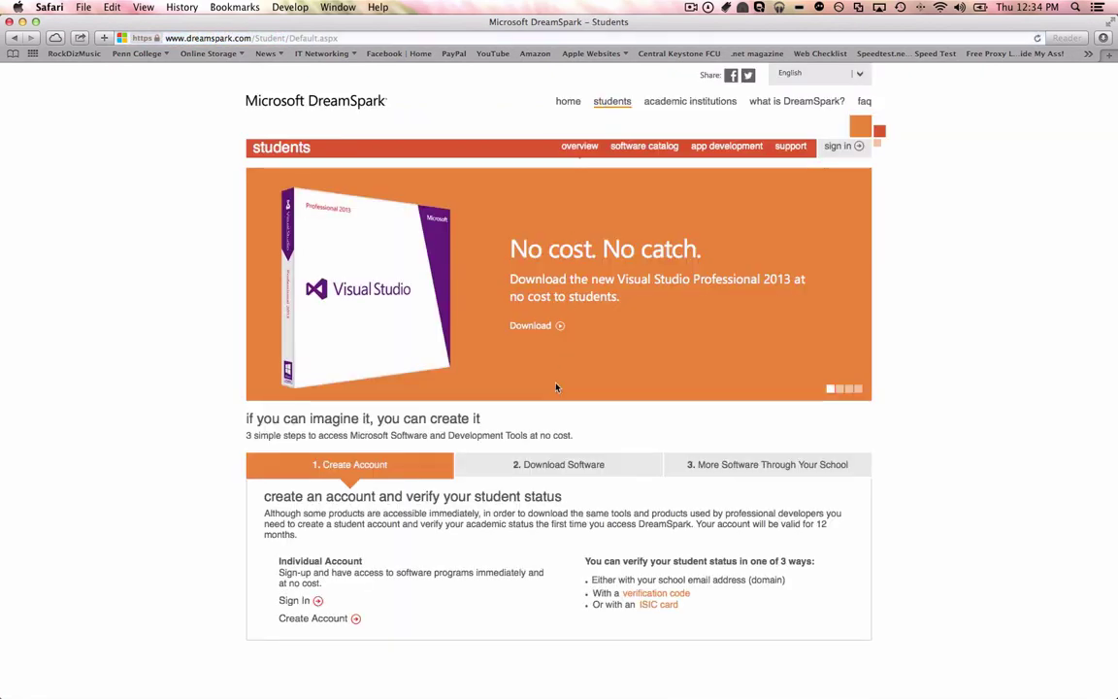
Sign in to DreamSpark with the saved student credentials and scroll the catalog to Servers & Applications.
{"action": "left_click", "coordinate": [295, 601]}
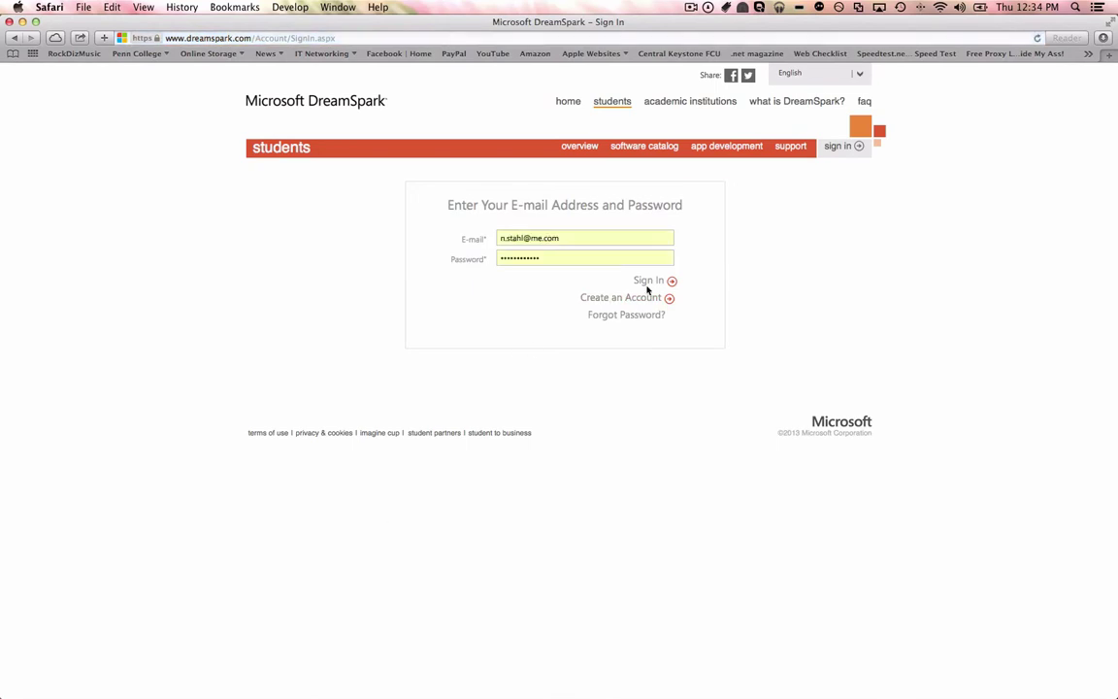
{"action": "left_click", "coordinate": [652, 282]}
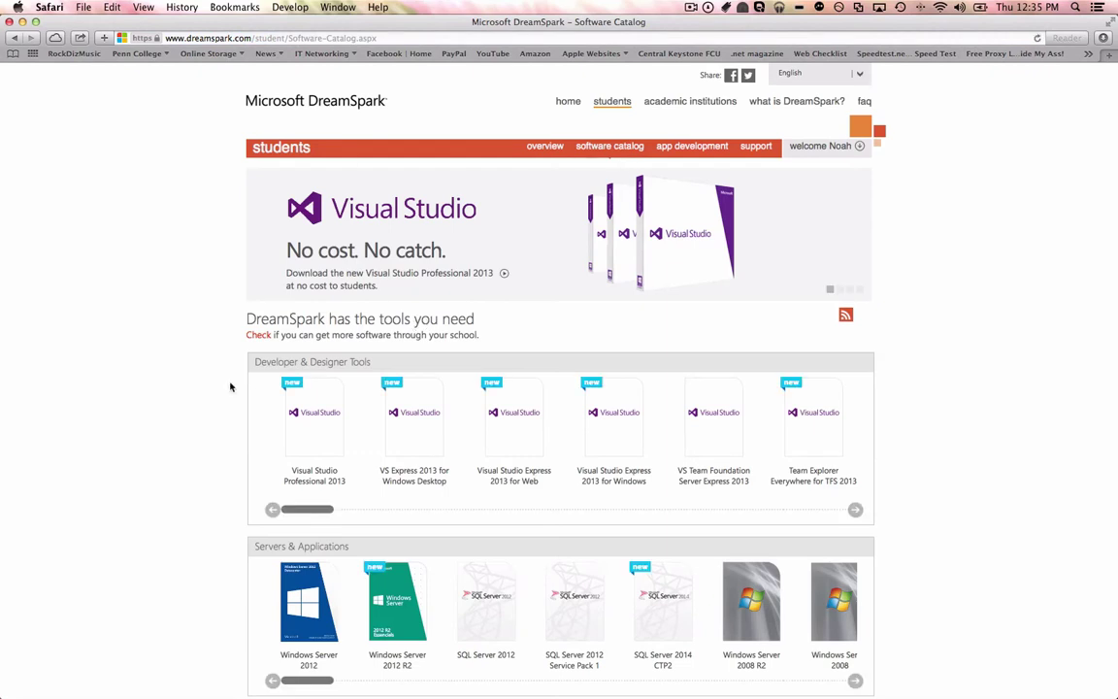
{"action": "scroll", "coordinate": [230, 387], "scroll_direction": "down", "scroll_amount": 3}
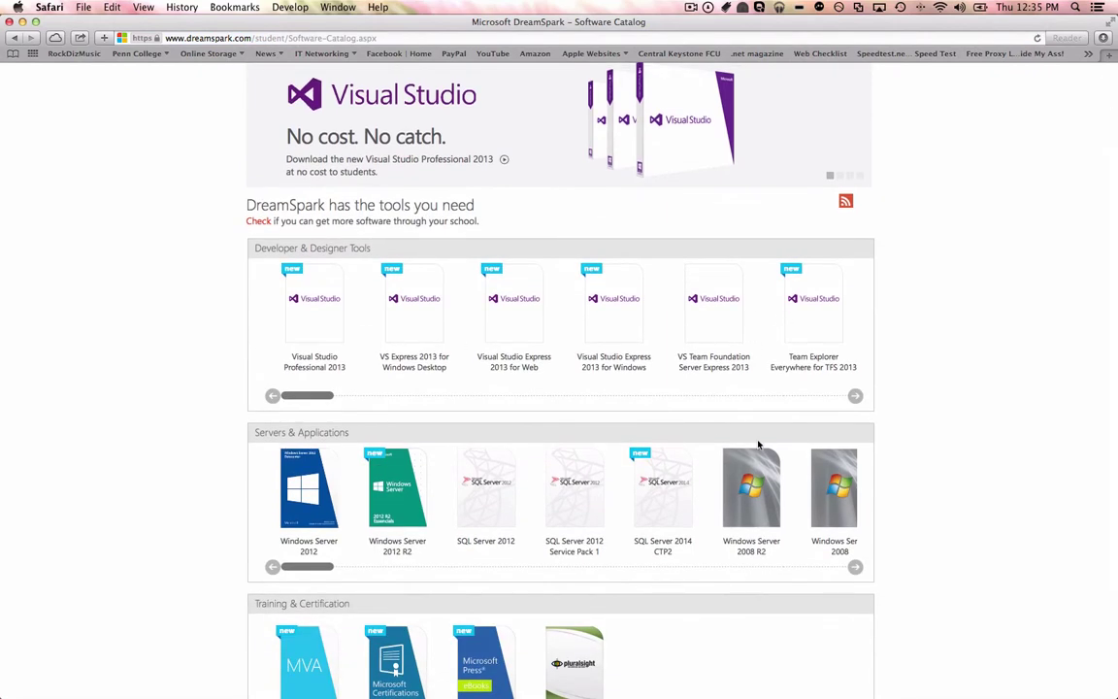
{"action": "scroll", "coordinate": [968, 434], "scroll_direction": "down", "scroll_amount": 5}
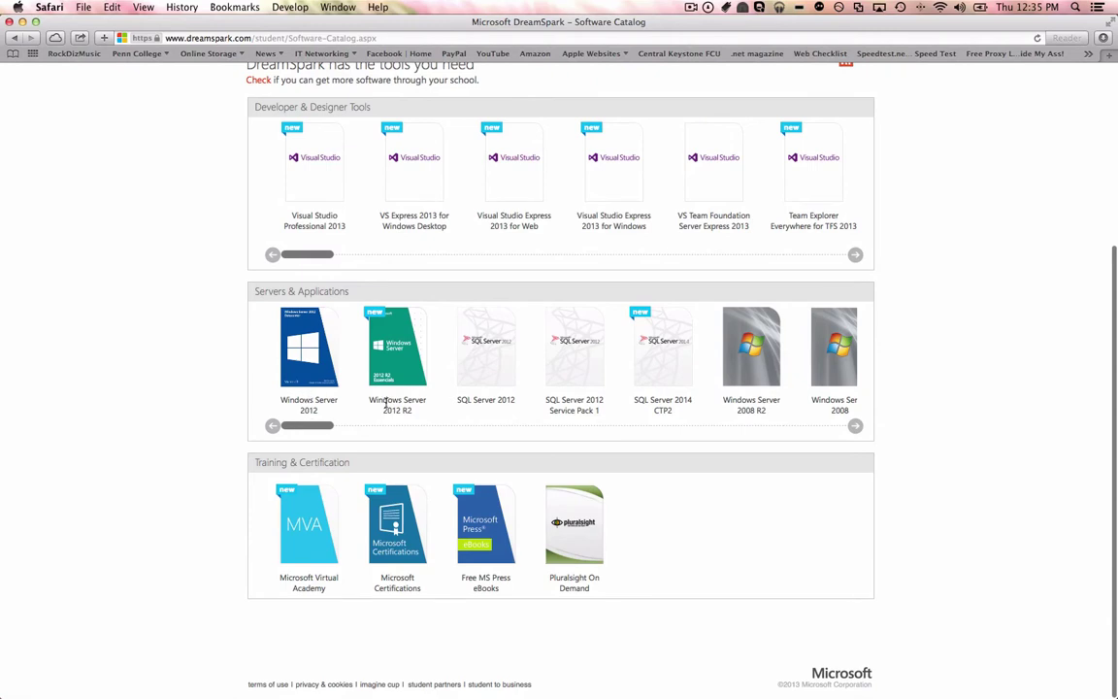
Open the Windows Server 2012 R2 product page, keeping English as the download language.
{"action": "left_click", "coordinate": [407, 360]}
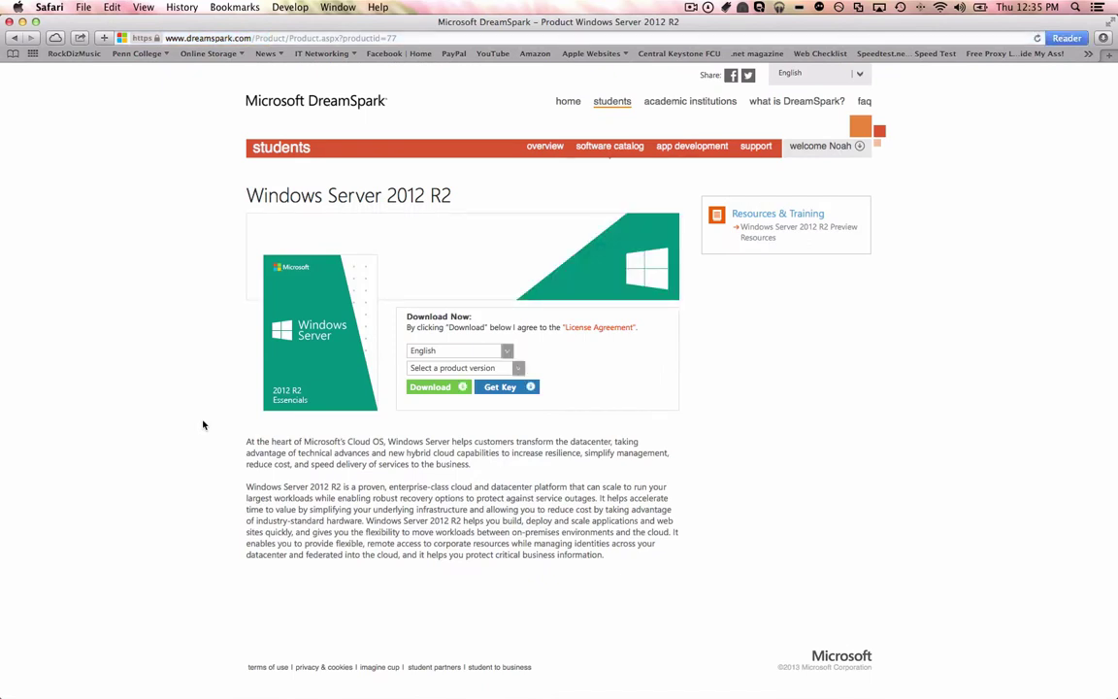
{"action": "left_click", "coordinate": [510, 353]}
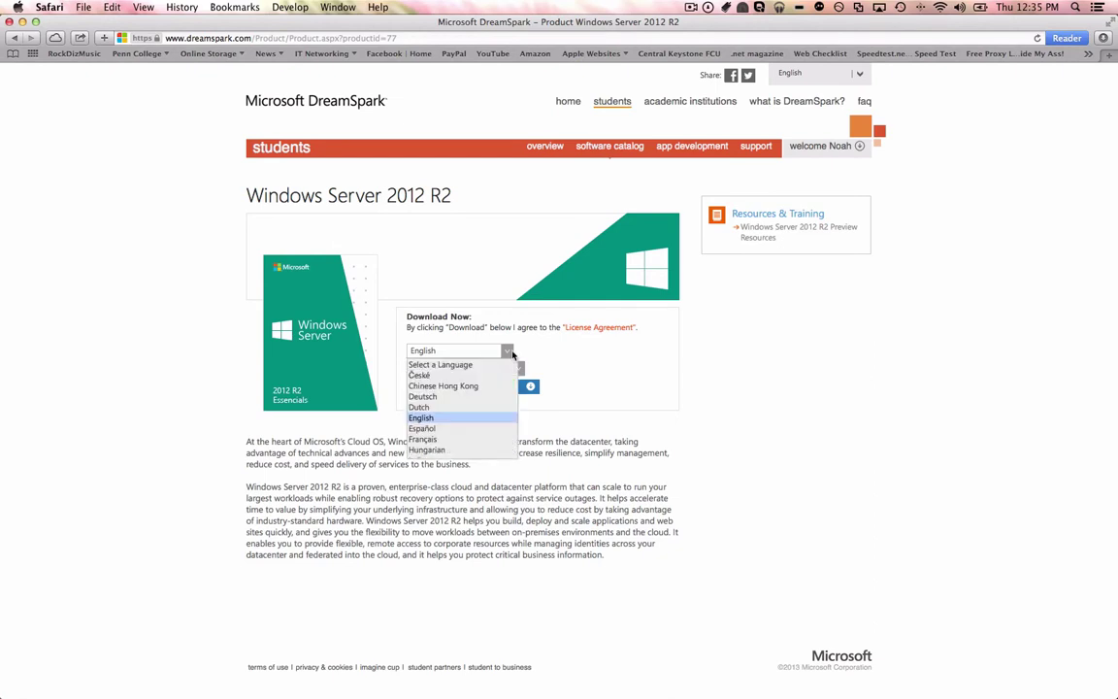
{"action": "left_click", "coordinate": [520, 368]}
{"action": "left_click", "coordinate": [520, 369]}
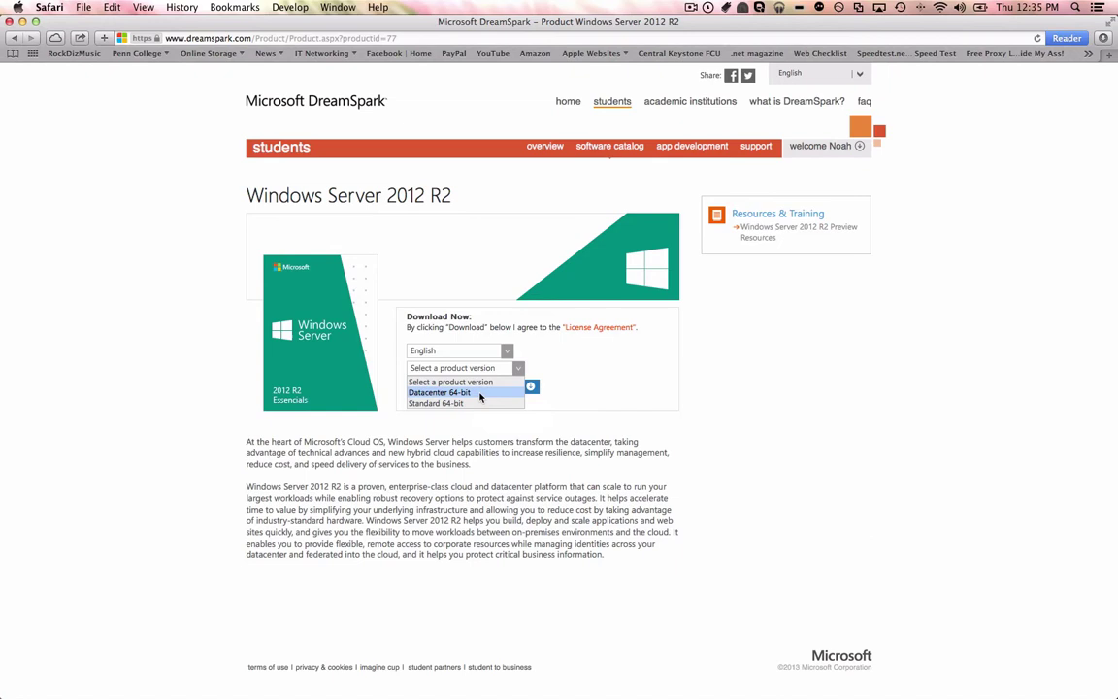
{"action": "left_click", "coordinate": [552, 387]}
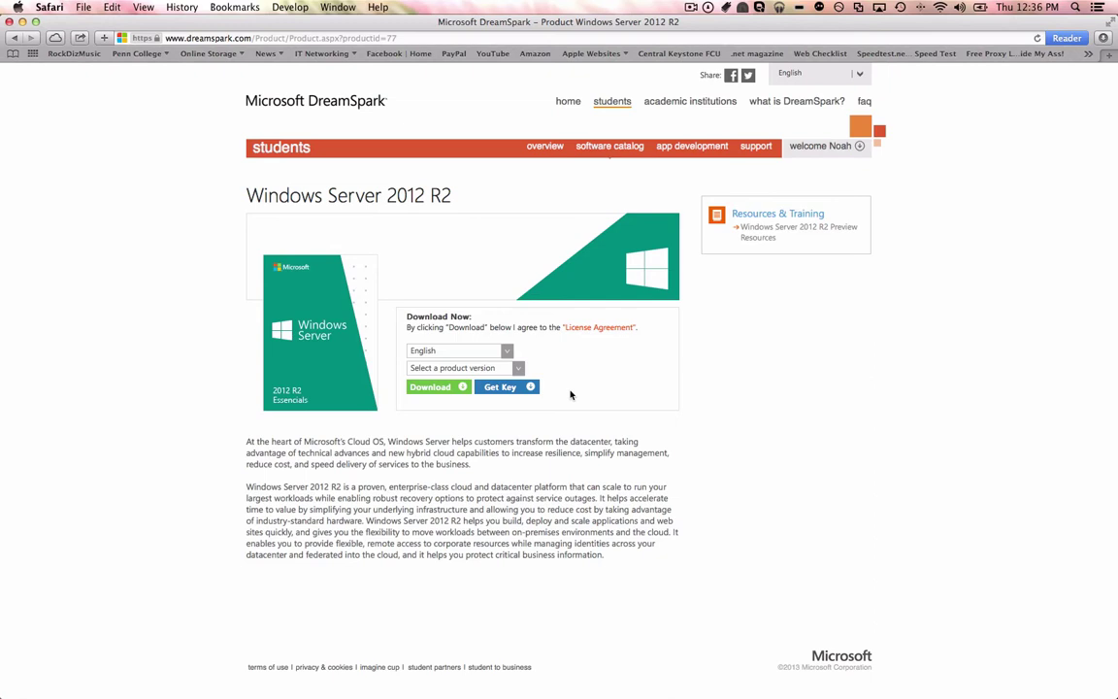
Add Desktop 3 in Mission Control and move the Safari window onto it.
{"action": "key", "text": "ctrl+Up"}
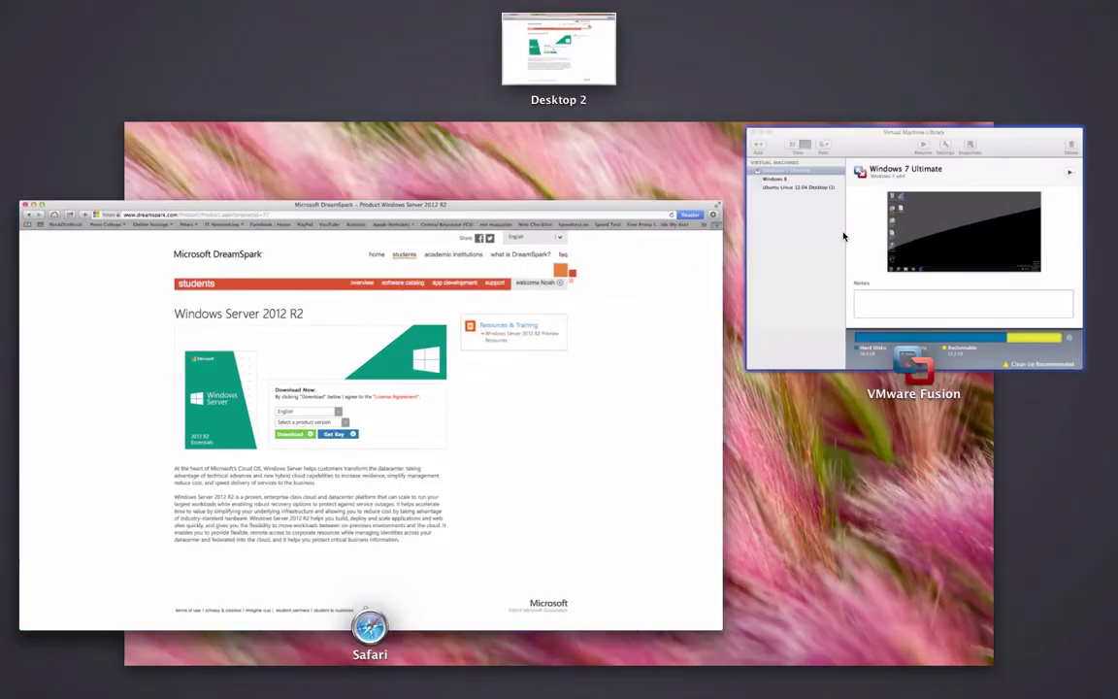
{"action": "left_click", "coordinate": [1089, 47]}
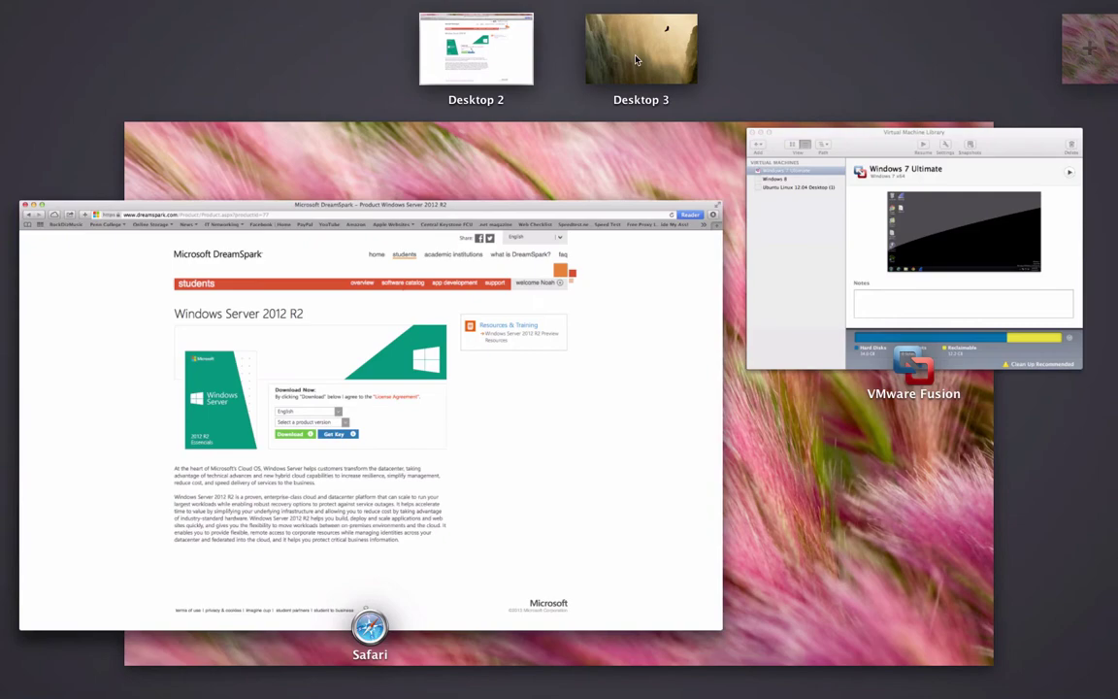
{"action": "left_click_drag", "start_coordinate": [569, 229], "coordinate": [636, 58]}
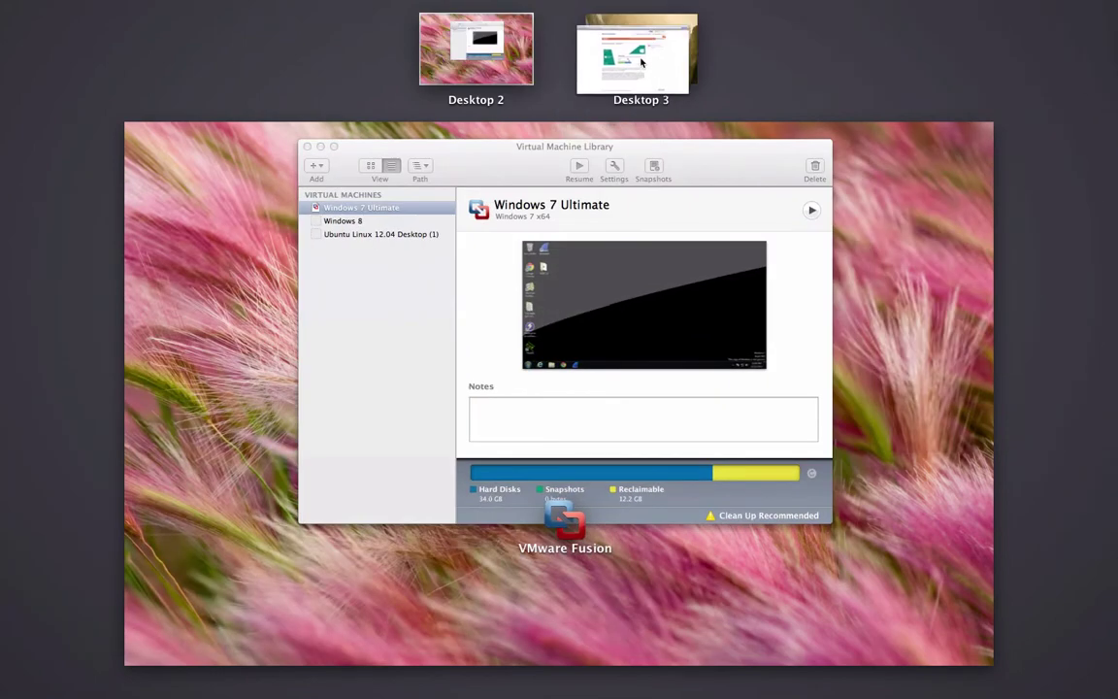
Start a new virtual machine in VMware Fusion that installs from a disc or image.
{"action": "left_click", "coordinate": [607, 190]}
{"action": "left_click", "coordinate": [317, 99]}
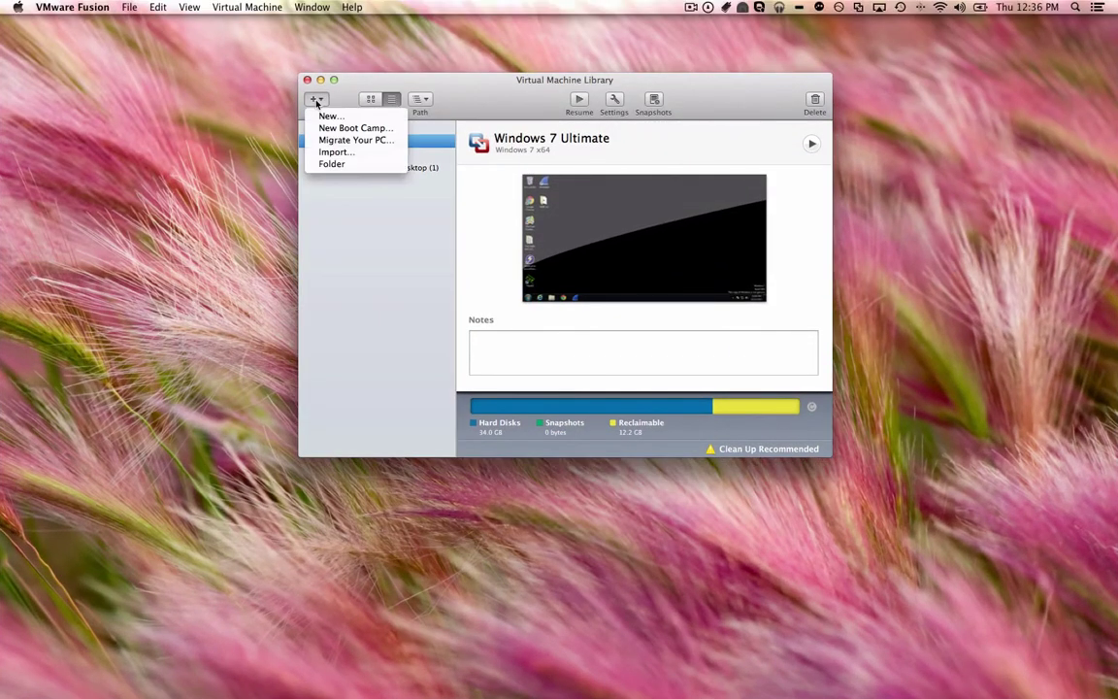
{"action": "left_click", "coordinate": [311, 113]}
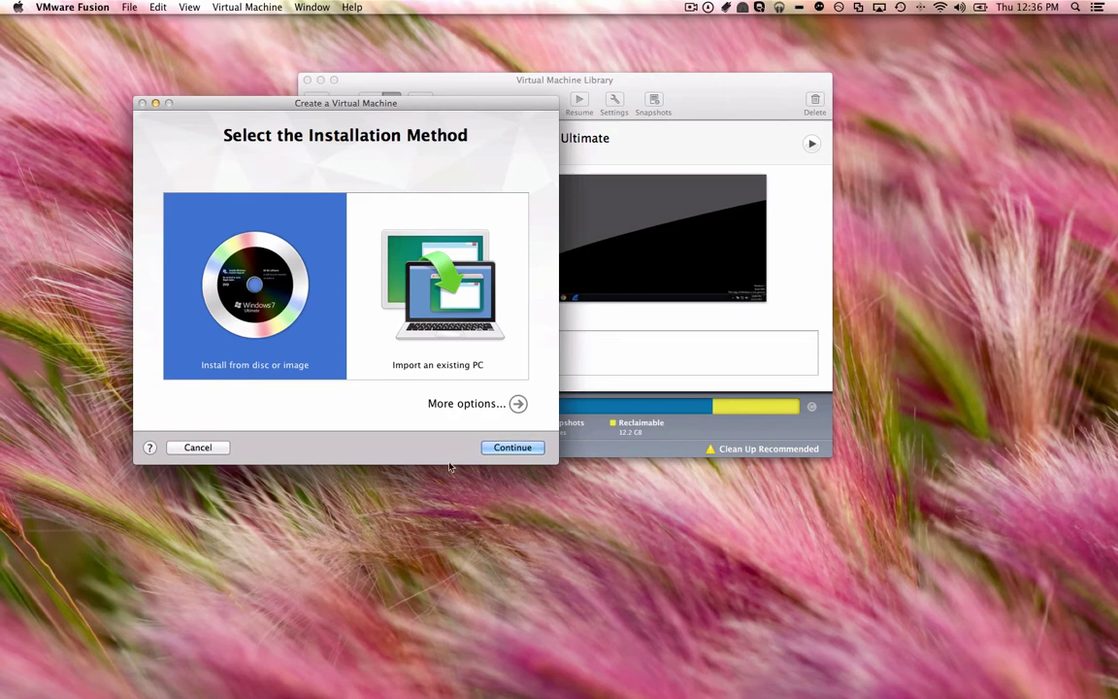
{"action": "left_click", "coordinate": [499, 447]}
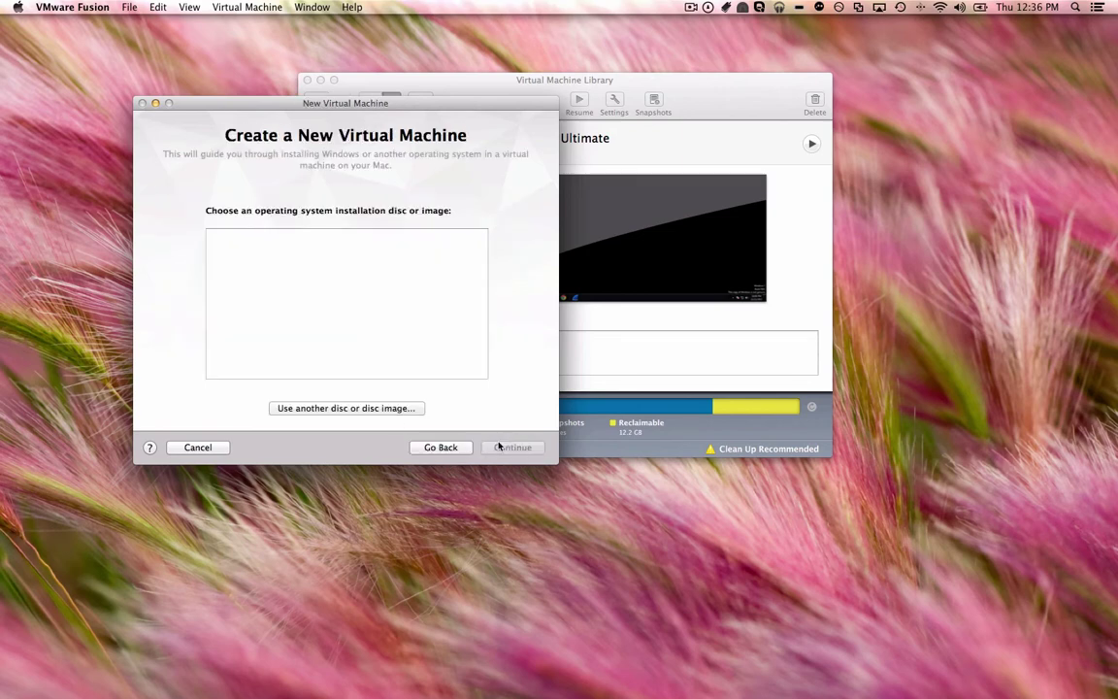
Mount the Windows Server ISO from the Documents folder in Finder.
{"action": "left_click", "coordinate": [377, 409]}
{"action": "left_click", "coordinate": [495, 380]}
{"action": "left_click", "coordinate": [990, 561]}
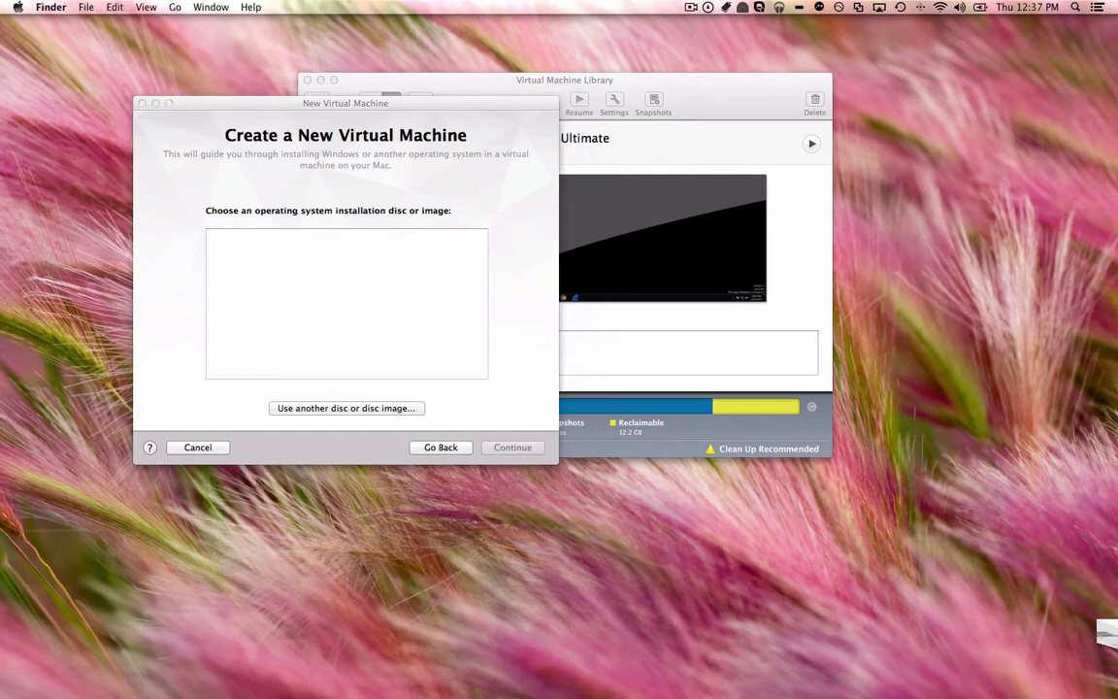
{"action": "key", "text": "super+n"}
{"action": "left_click", "coordinate": [497, 451]}
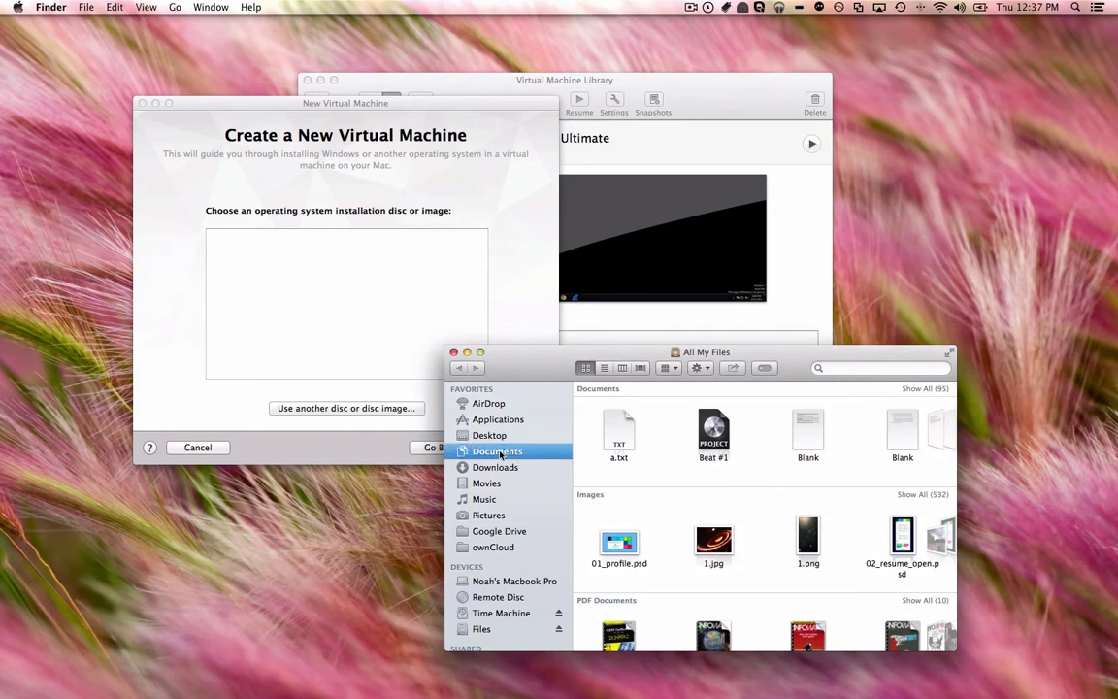
{"action": "scroll", "coordinate": [771, 548], "scroll_direction": "down", "scroll_amount": 2}
{"action": "double_click", "coordinate": [898, 542]}
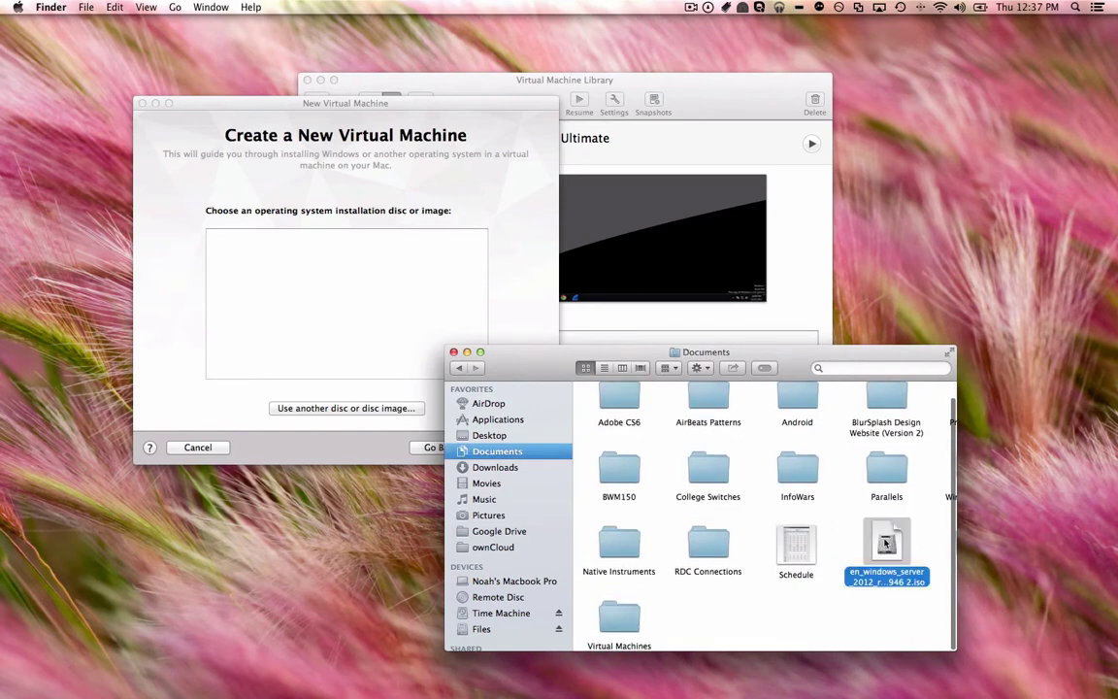
{"action": "left_click", "coordinate": [455, 353]}
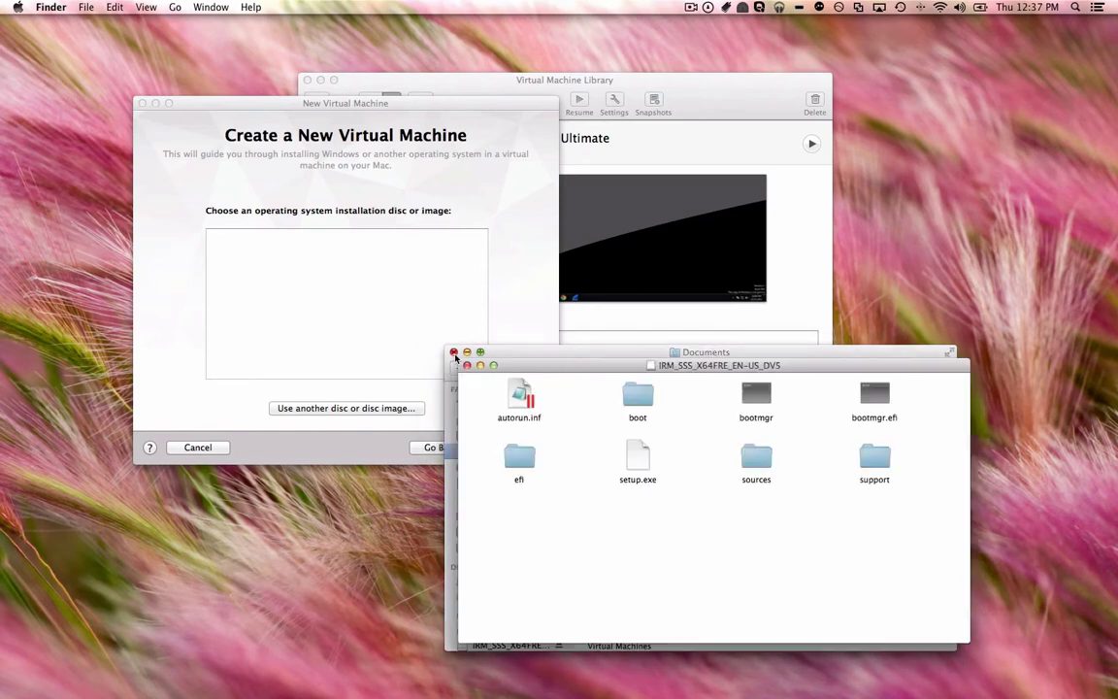
Move the mounted IRM_SSS_X64FRE_EN-US_DV5 disc window aside and open the wizard's disc image chooser.
{"action": "left_click_drag", "start_coordinate": [587, 367], "coordinate": [654, 324]}
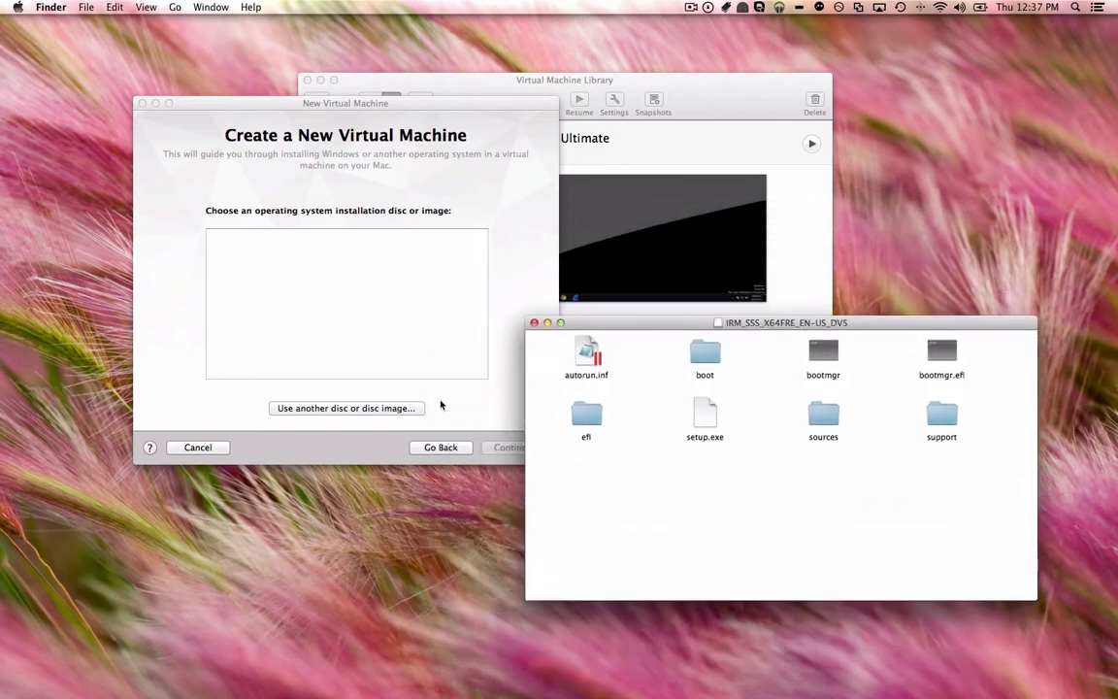
{"action": "left_click", "coordinate": [409, 408]}
{"action": "left_click", "coordinate": [405, 409]}
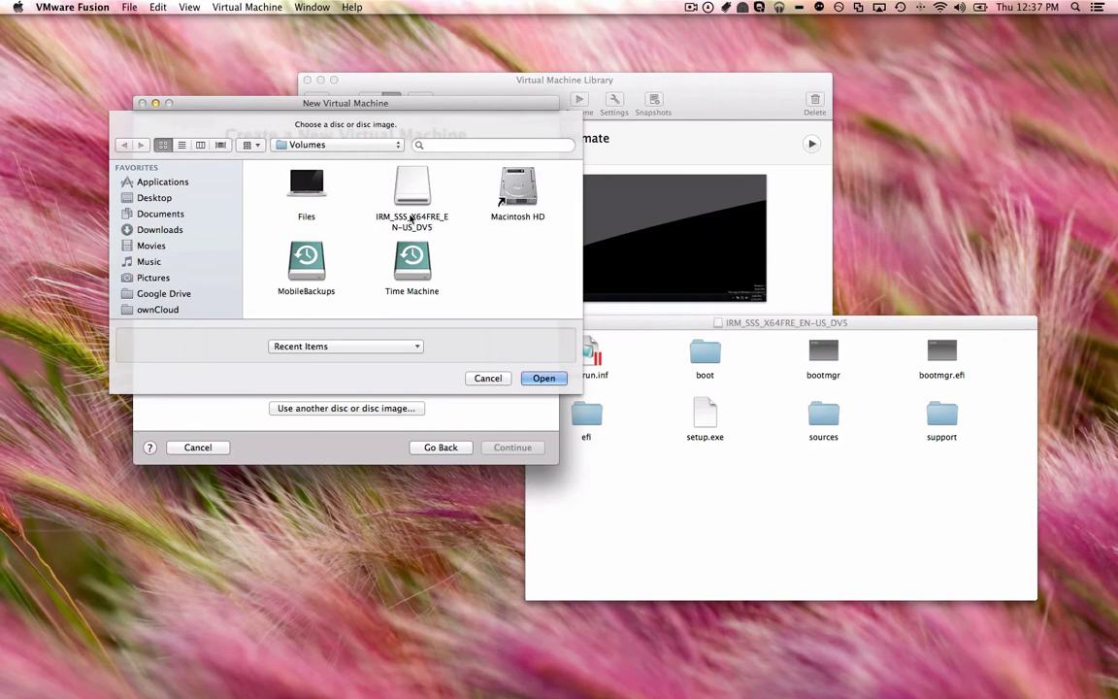
Browse the mounted IRM_SSS_X64FRE_EN-US_DV5 disc, then close it and reopen Documents in Finder.
{"action": "double_click", "coordinate": [416, 186]}
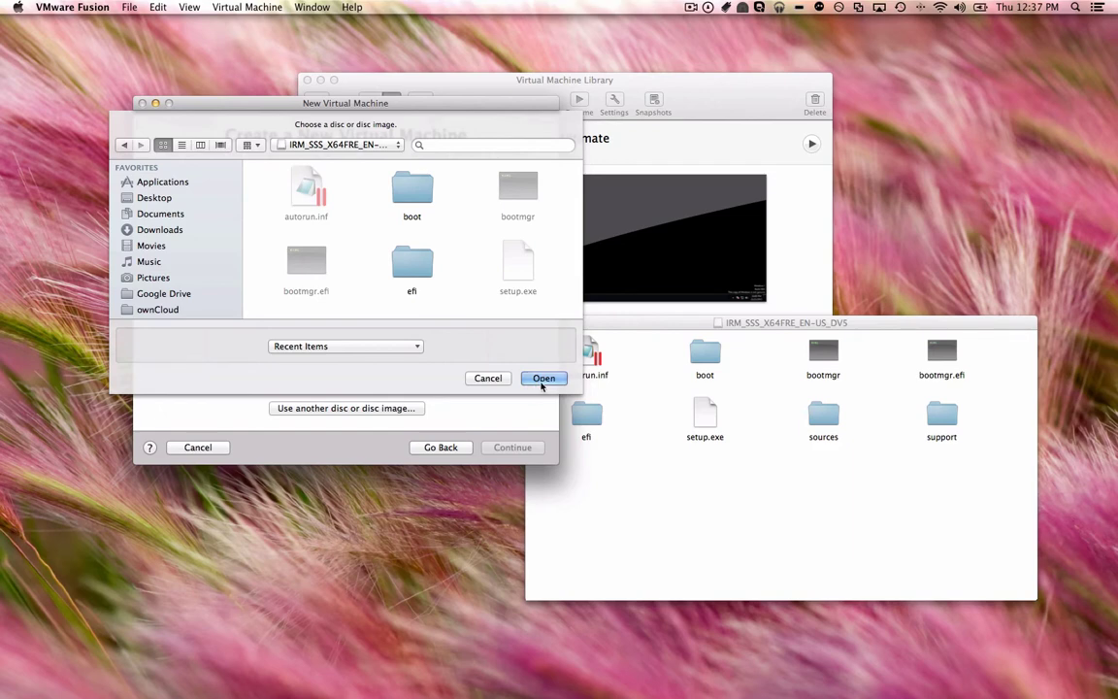
{"action": "scroll", "coordinate": [507, 273], "scroll_direction": "down", "scroll_amount": 2}
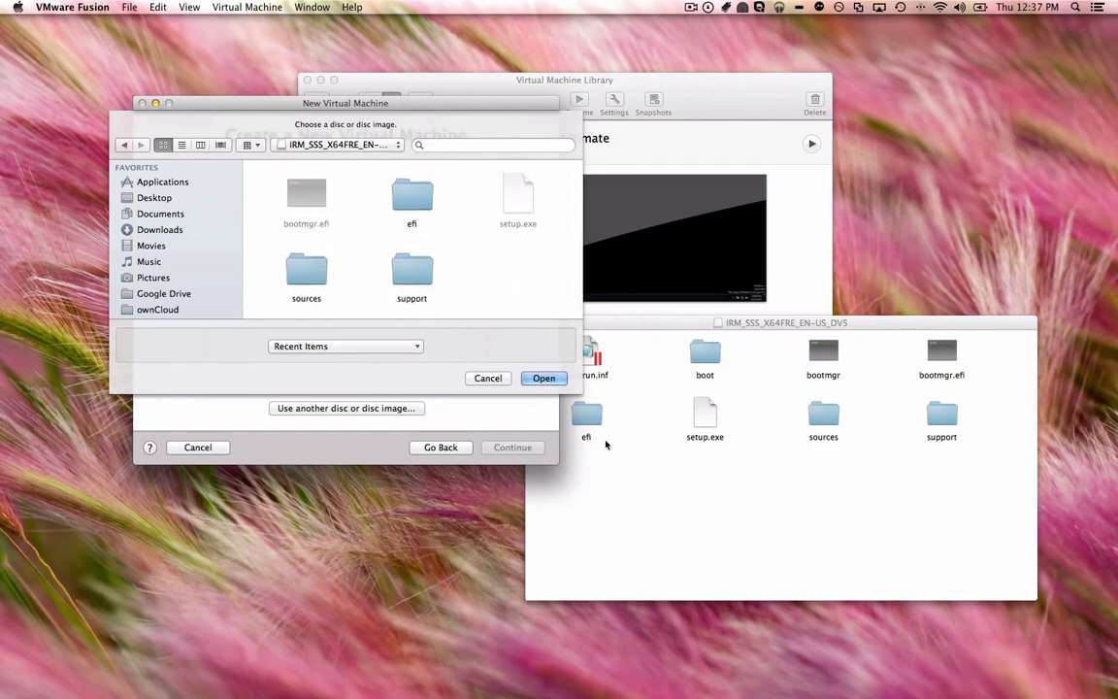
{"action": "left_click", "coordinate": [671, 482]}
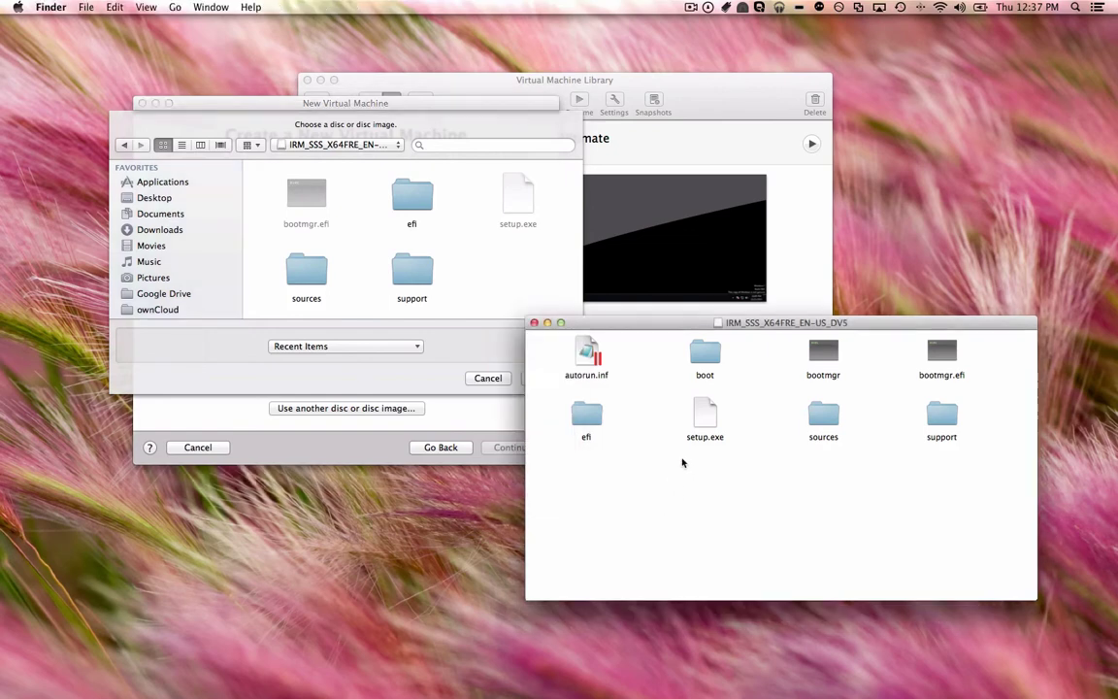
{"action": "left_click", "coordinate": [534, 323]}
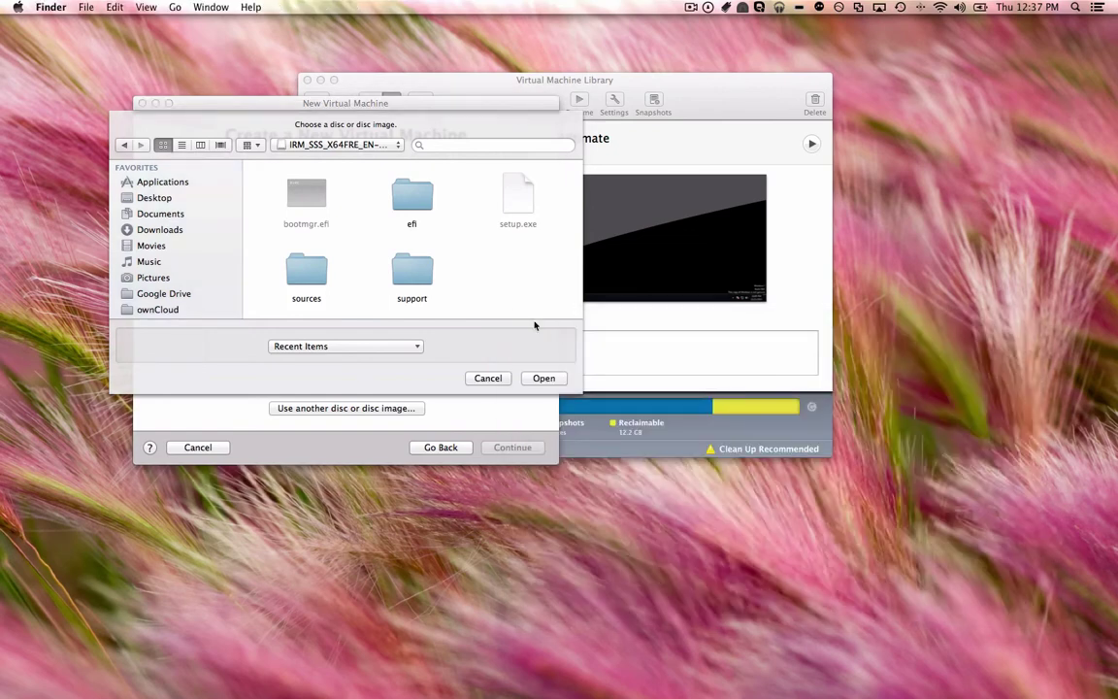
{"action": "key", "text": "super+n"}
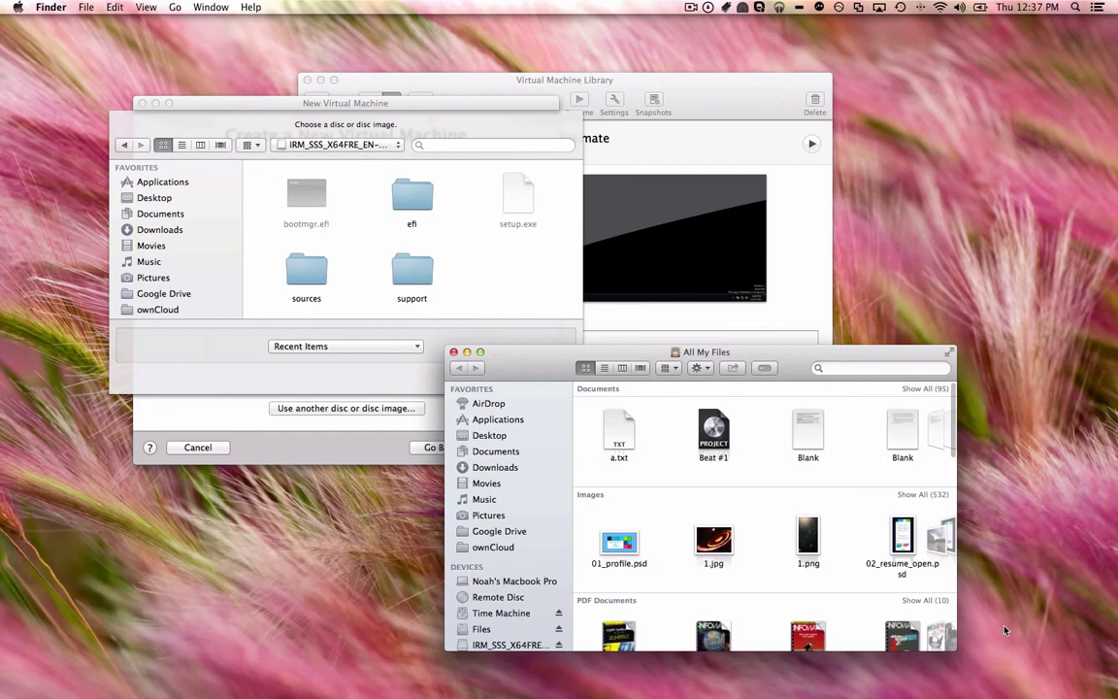
{"action": "left_click", "coordinate": [485, 452]}
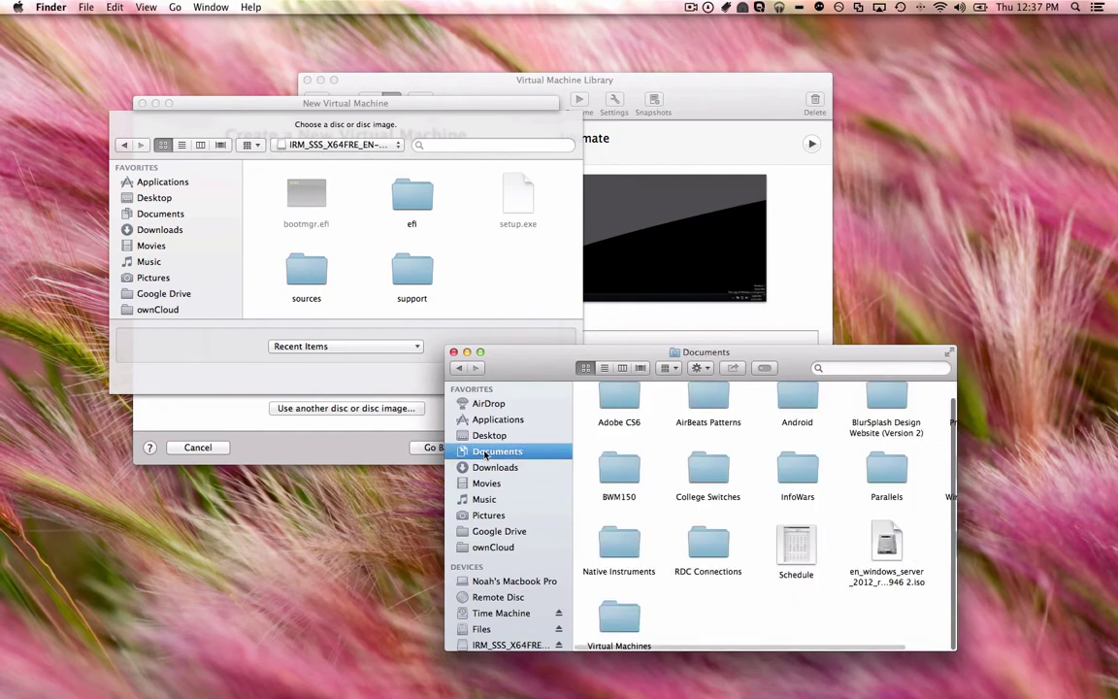
{"action": "scroll", "coordinate": [741, 569], "scroll_direction": "right", "scroll_amount": 3}
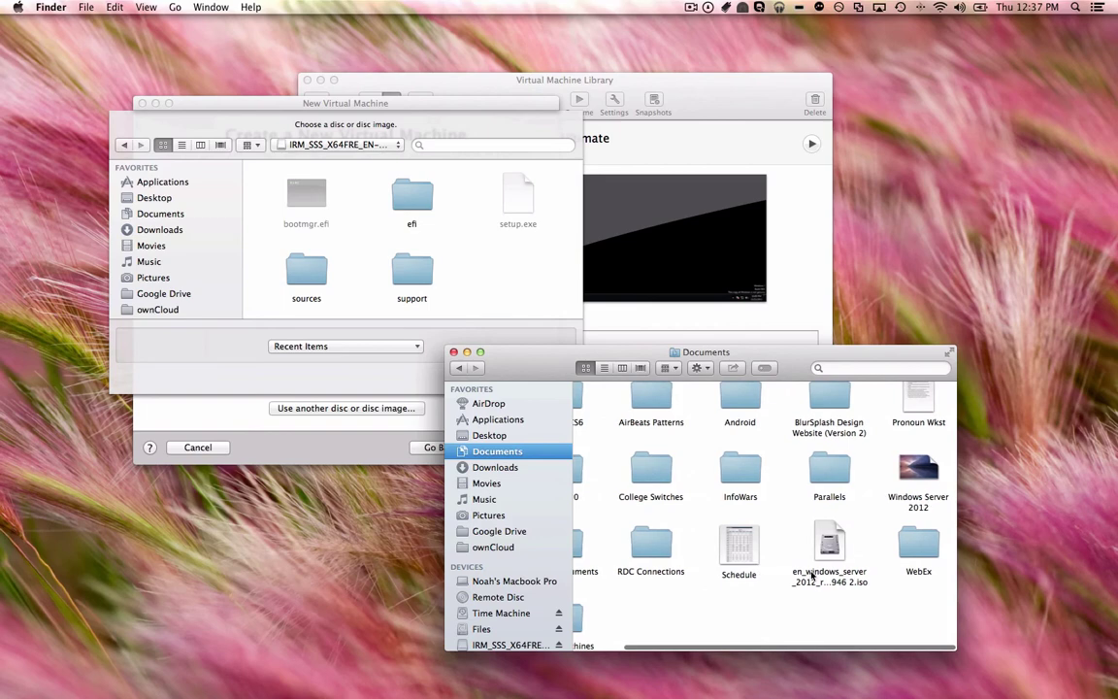
{"action": "left_click", "coordinate": [415, 270]}
{"action": "left_click", "coordinate": [493, 380]}
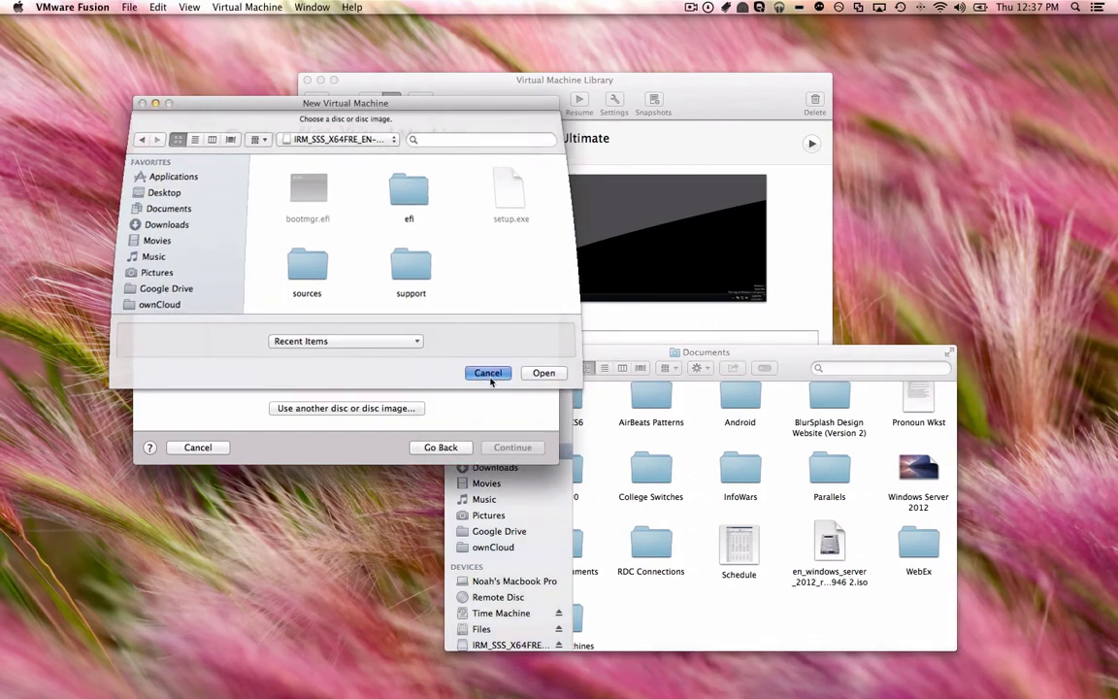
Pick the en_windows_server_2012_r2_x64 ISO from Documents as the installation disc and continue.
{"action": "left_click", "coordinate": [334, 407]}
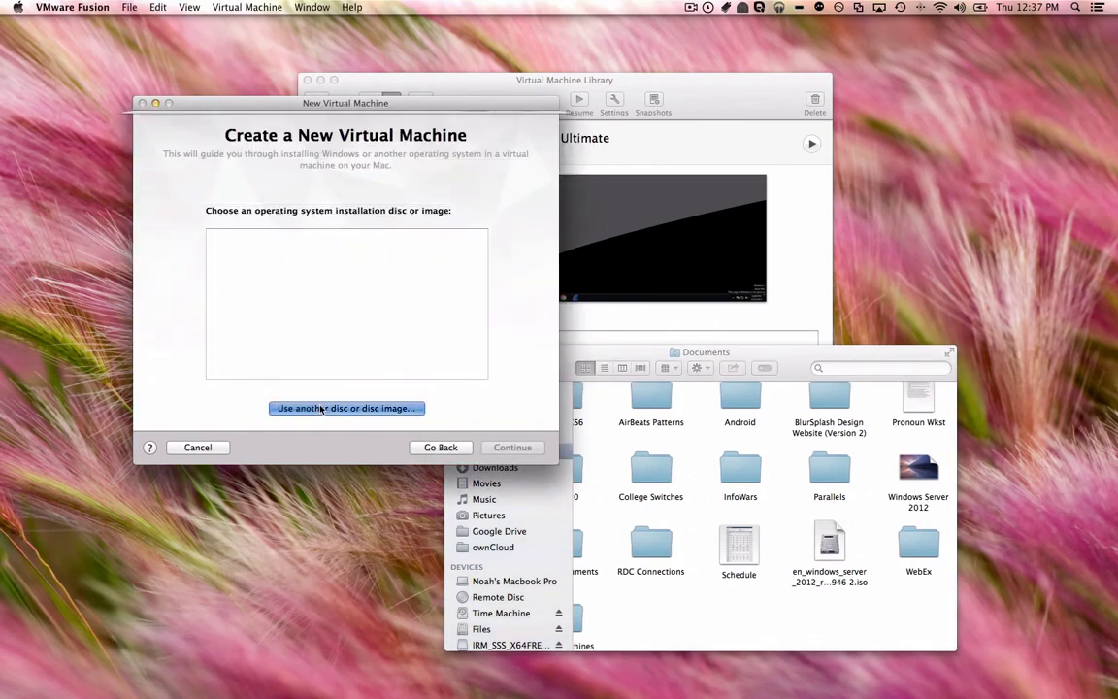
{"action": "left_click", "coordinate": [163, 214]}
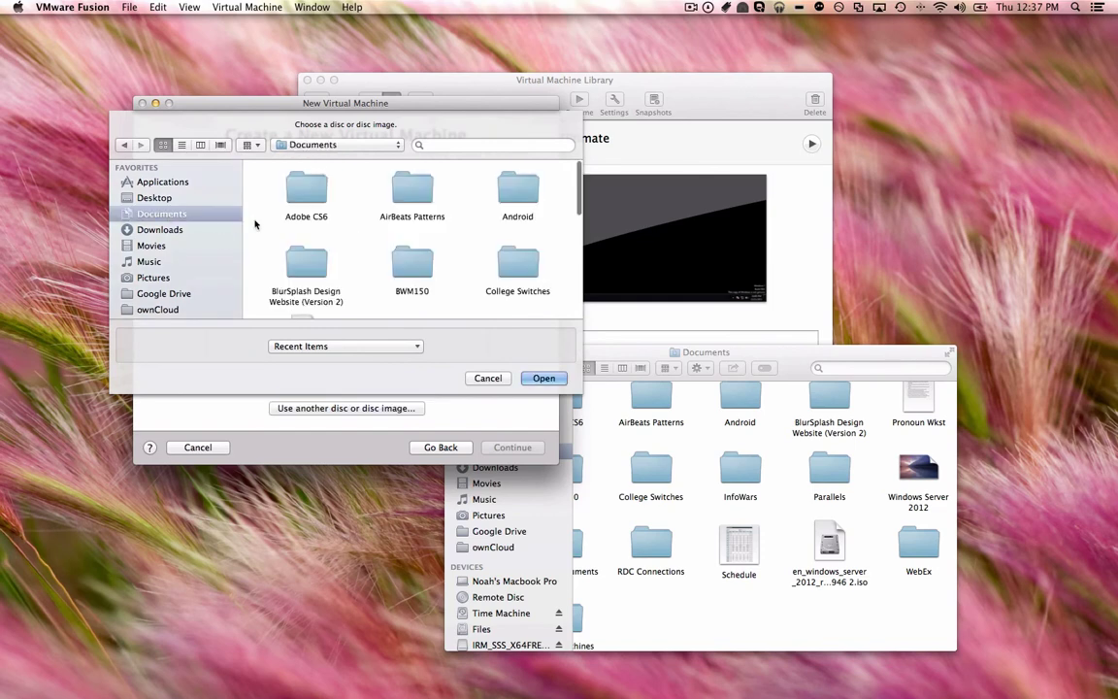
{"action": "scroll", "coordinate": [335, 226], "scroll_direction": "down", "scroll_amount": 5}
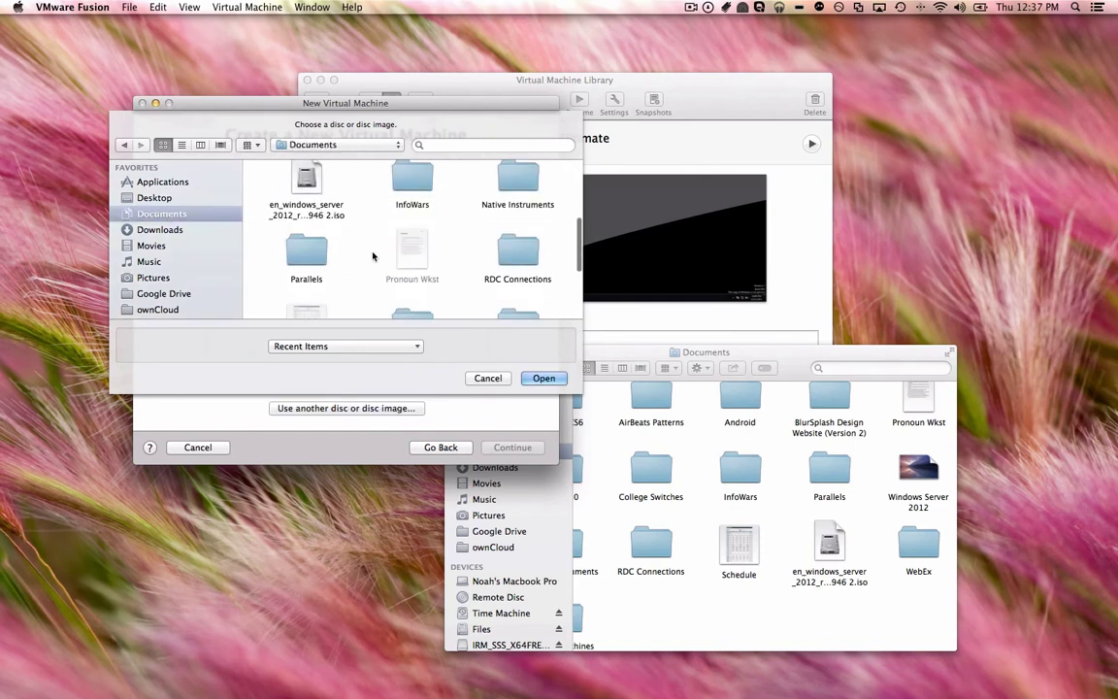
{"action": "double_click", "coordinate": [303, 186]}
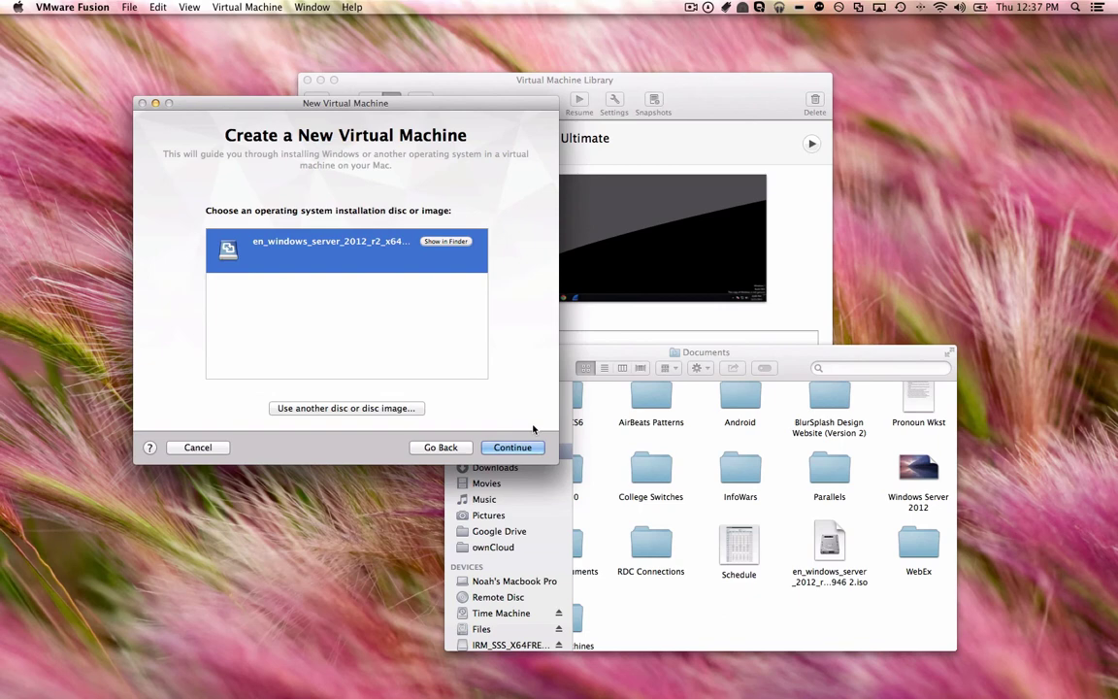
{"action": "left_click", "coordinate": [513, 448]}
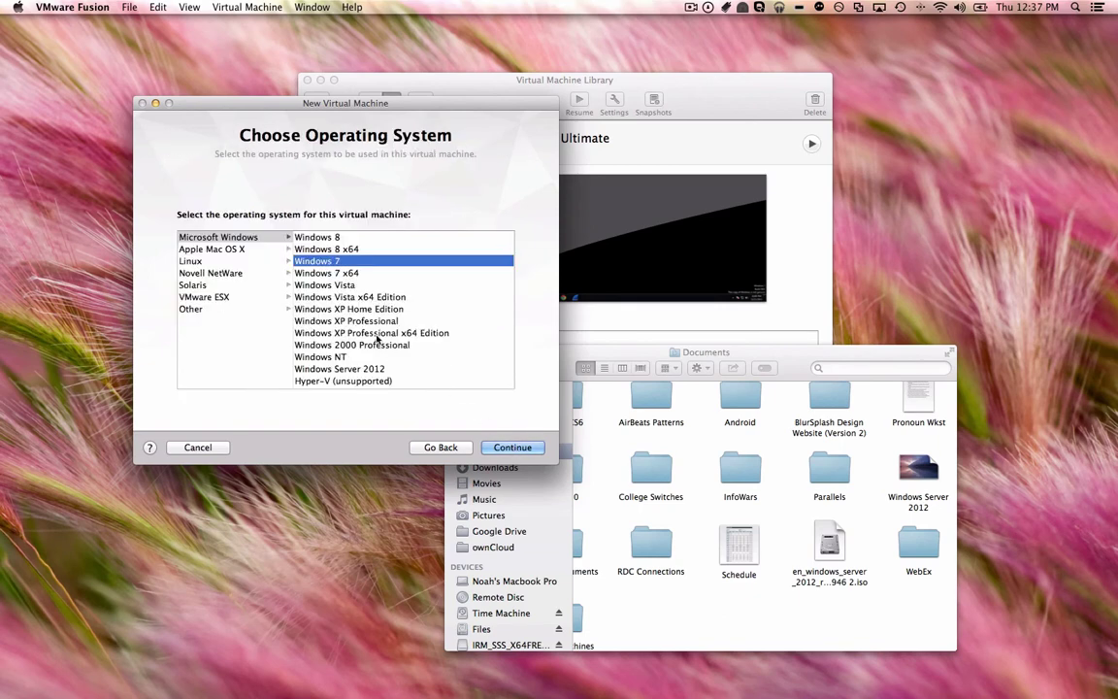
Choose Microsoft Windows > Windows Server 2012 as the guest operating system and continue.
{"action": "scroll", "coordinate": [357, 291], "scroll_direction": "down", "scroll_amount": 10}
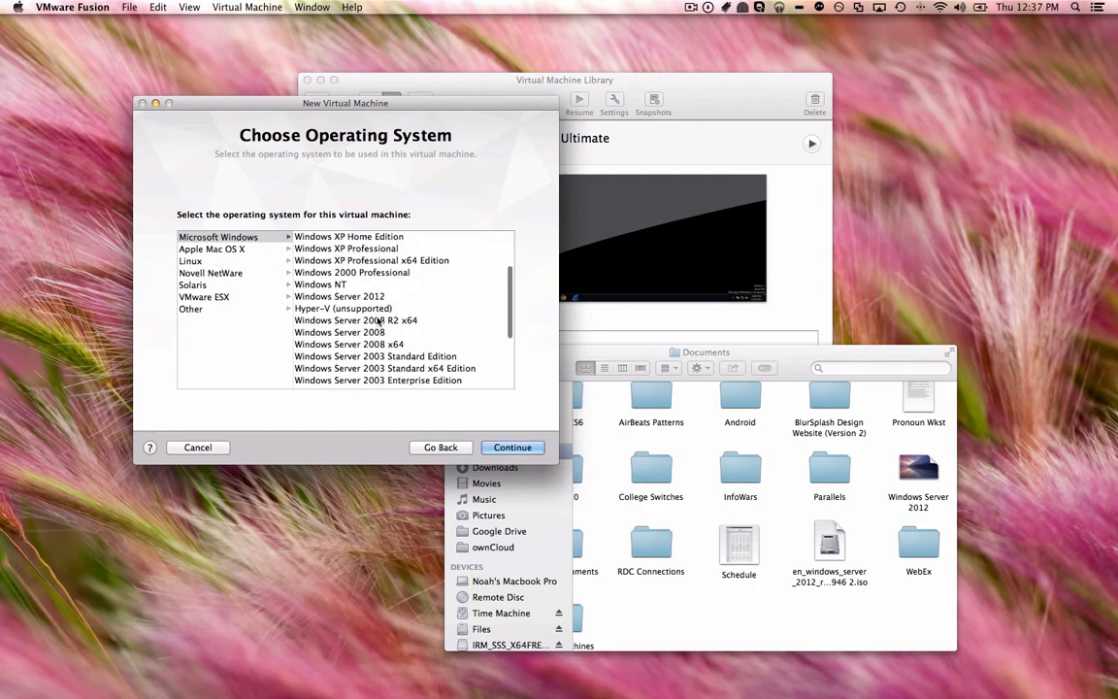
{"action": "scroll", "coordinate": [378, 320], "scroll_direction": "up", "scroll_amount": 10}
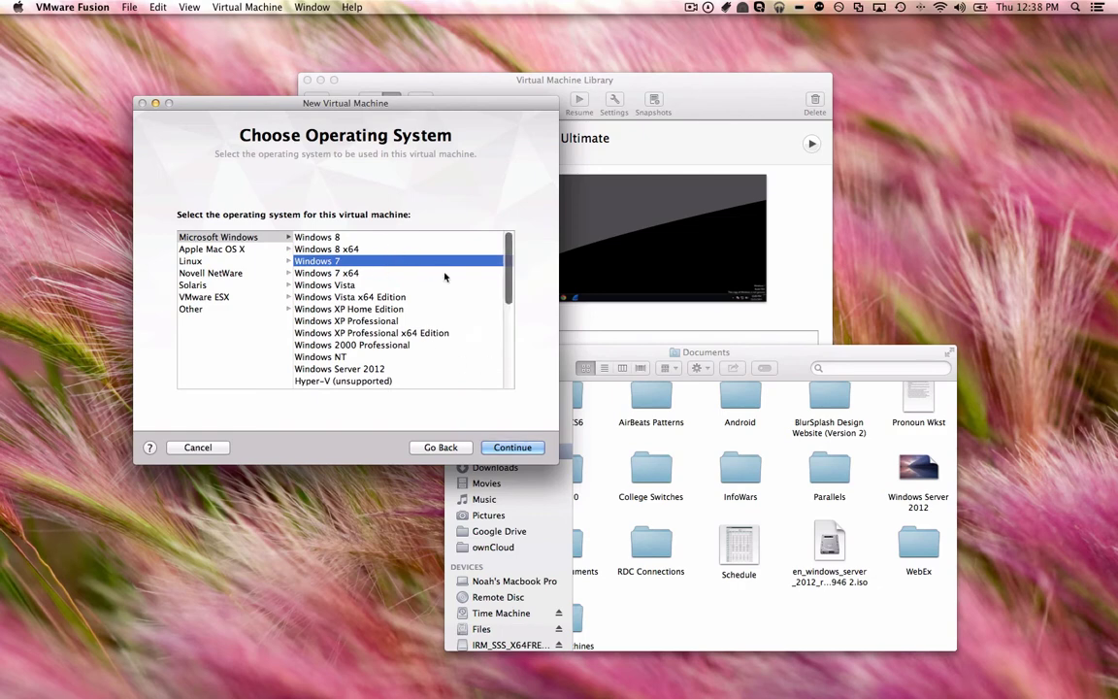
{"action": "left_click", "coordinate": [377, 373]}
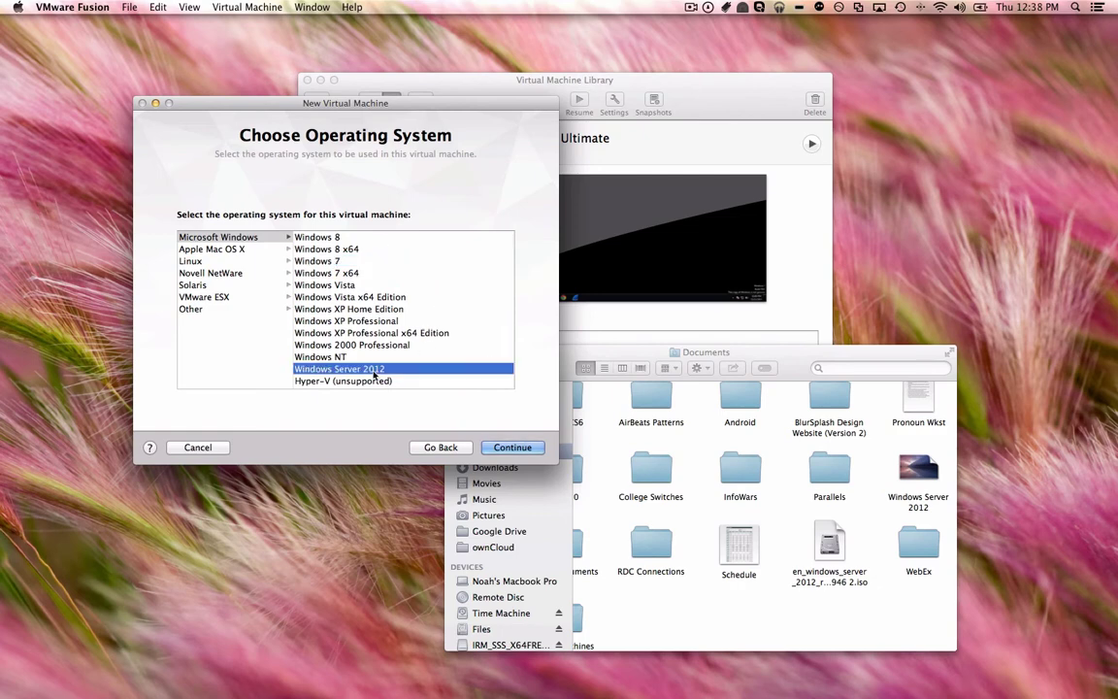
{"action": "left_click", "coordinate": [520, 449]}
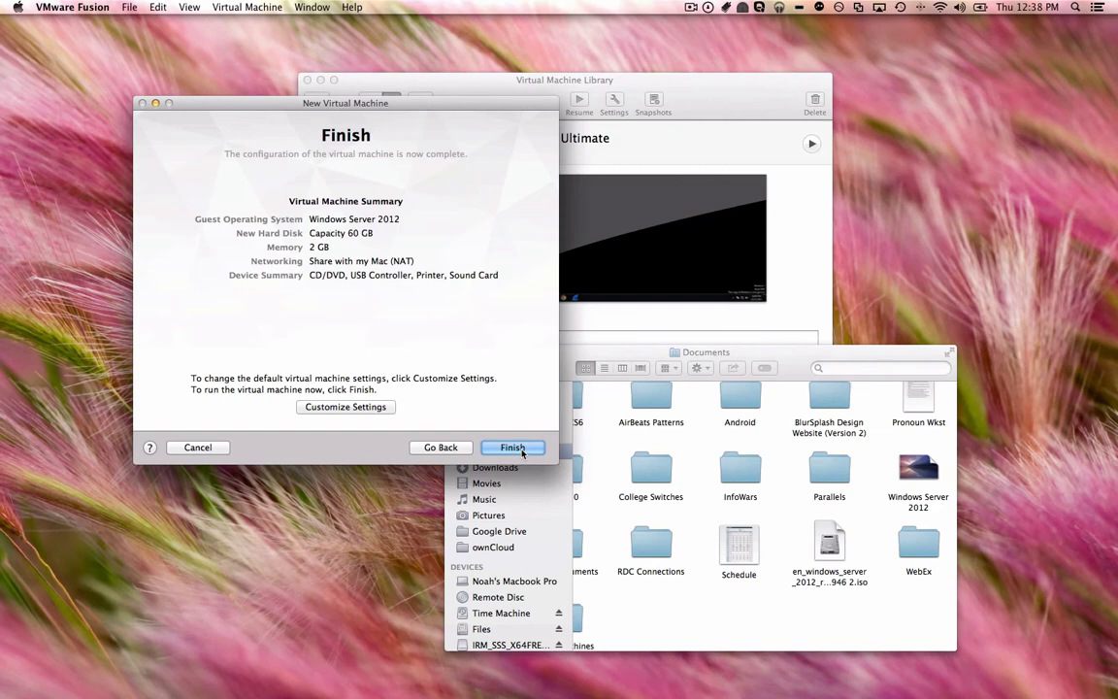
Finish the wizard and save the VM as 'Windows Server 2012' in the Virtual Machines folder.
{"action": "left_click", "coordinate": [513, 448]}
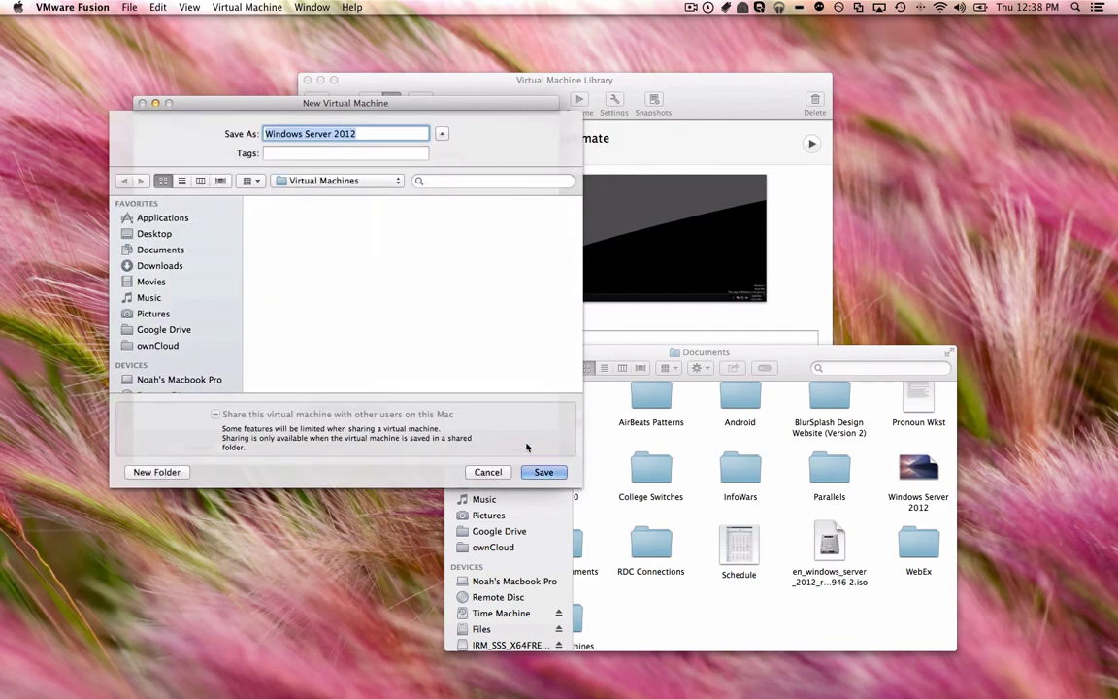
{"action": "left_click", "coordinate": [342, 182]}
{"action": "left_click", "coordinate": [342, 182]}
{"action": "key", "text": "Return"}
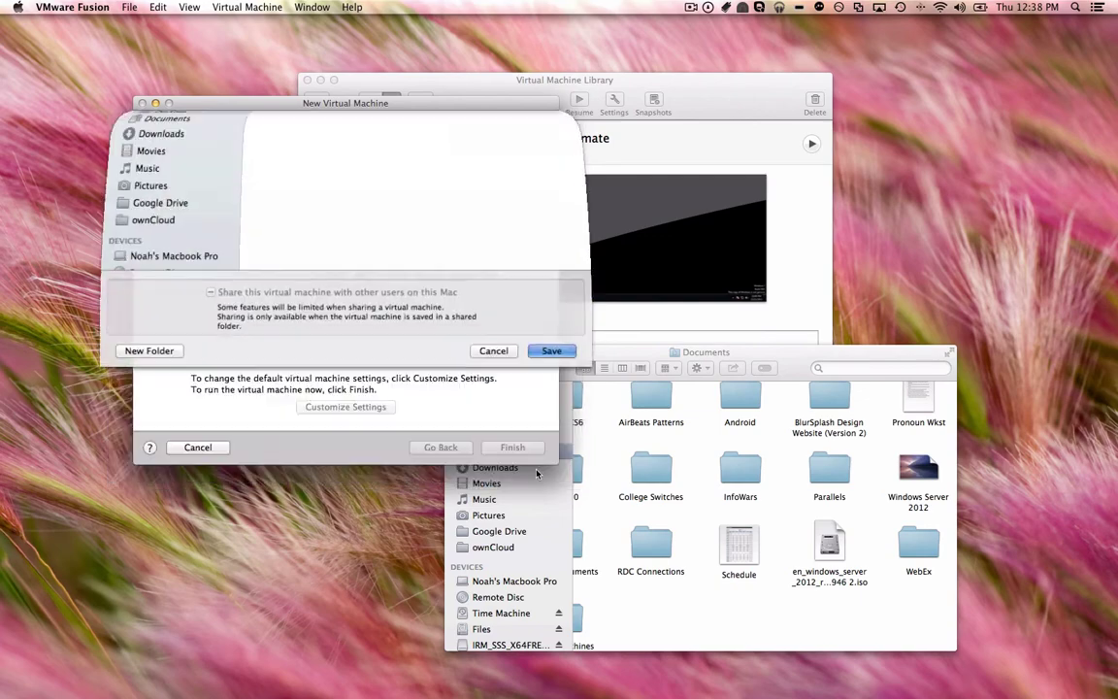
{"action": "left_click", "coordinate": [543, 553]}
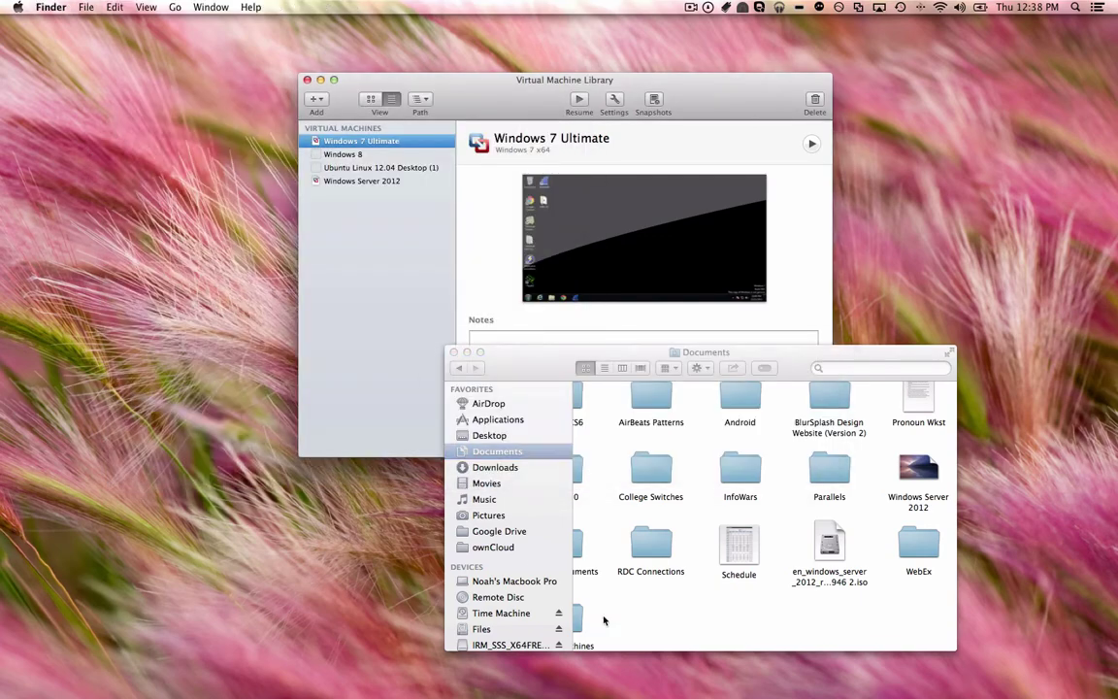
Power on the VM and start Windows Setup with the default English language settings.
{"action": "left_click", "coordinate": [453, 352]}
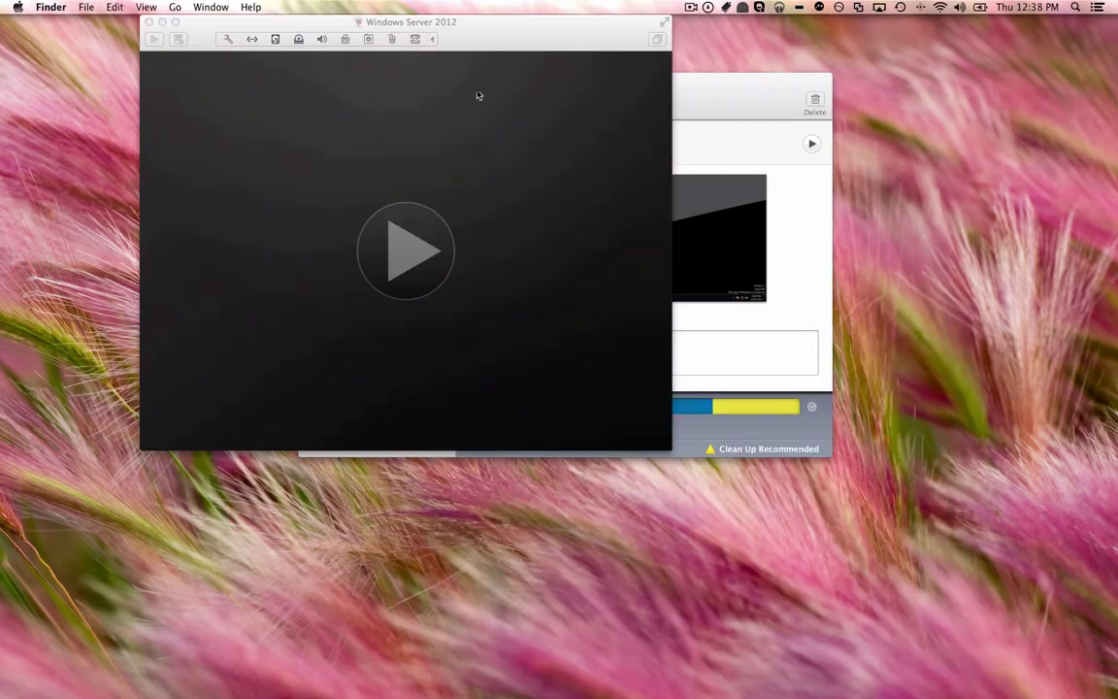
{"action": "left_click", "coordinate": [520, 33]}
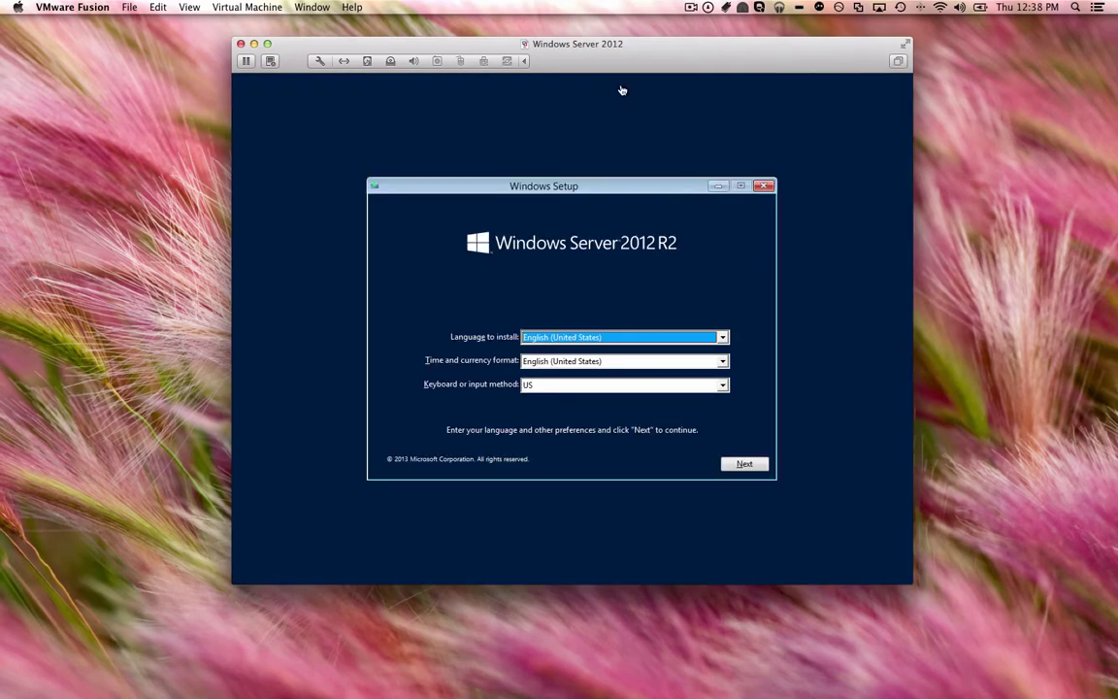
{"action": "left_click", "coordinate": [745, 465]}
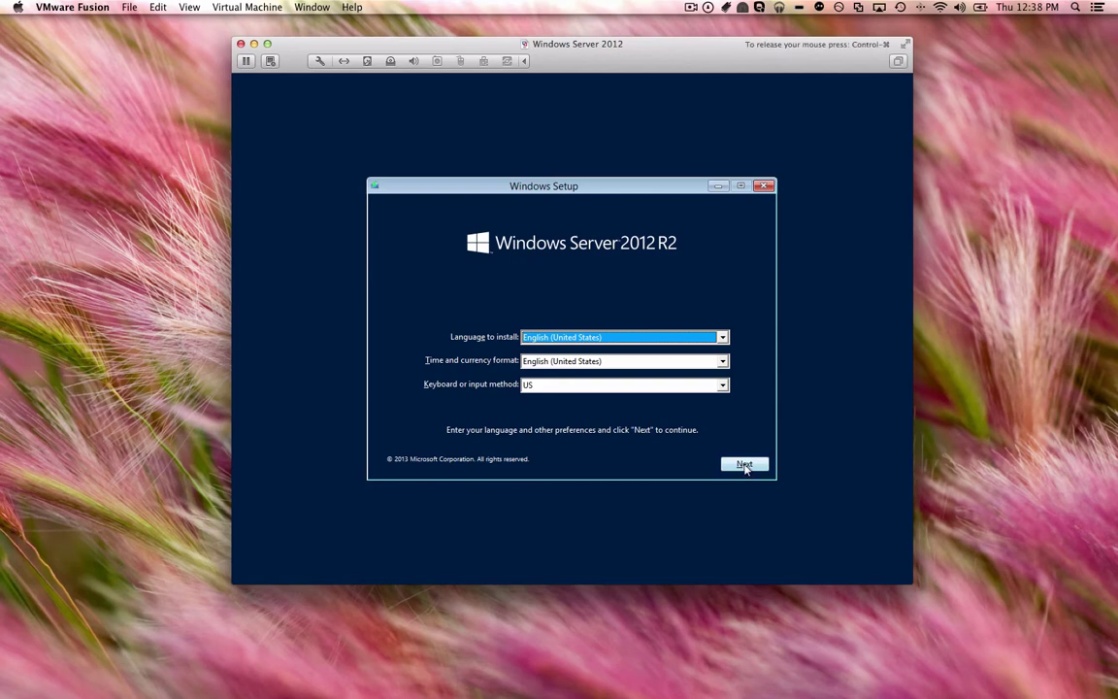
{"action": "left_click", "coordinate": [566, 334]}
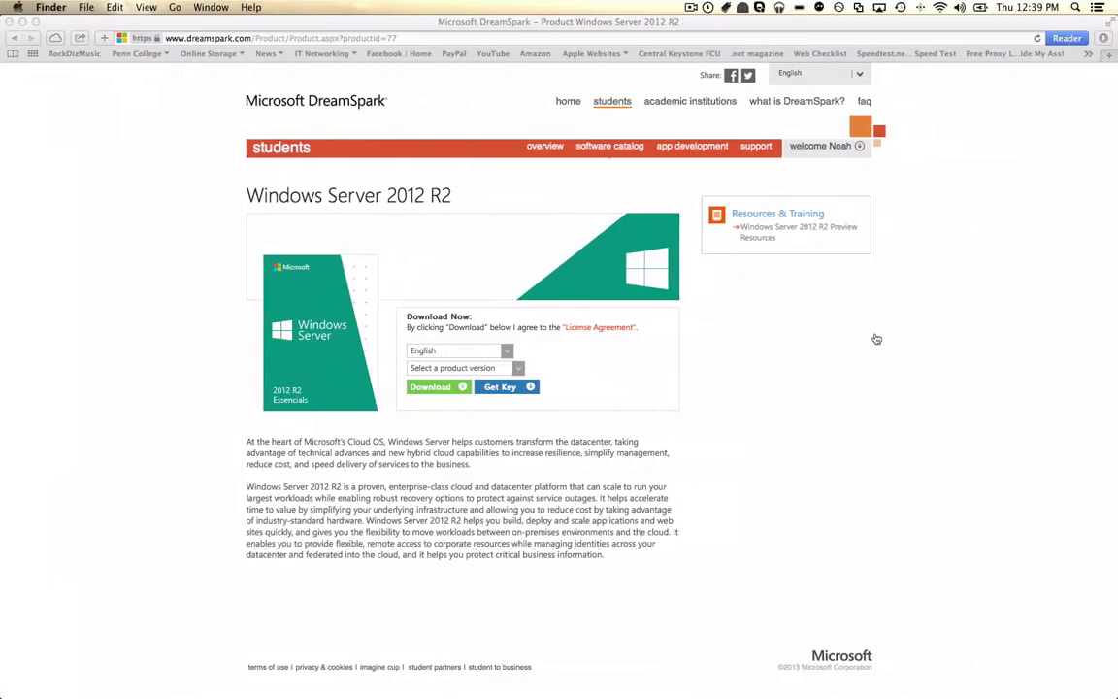
Get the Datacenter 64-bit product key on DreamSpark, select it, and return to Setup.
{"action": "left_click", "coordinate": [500, 388]}
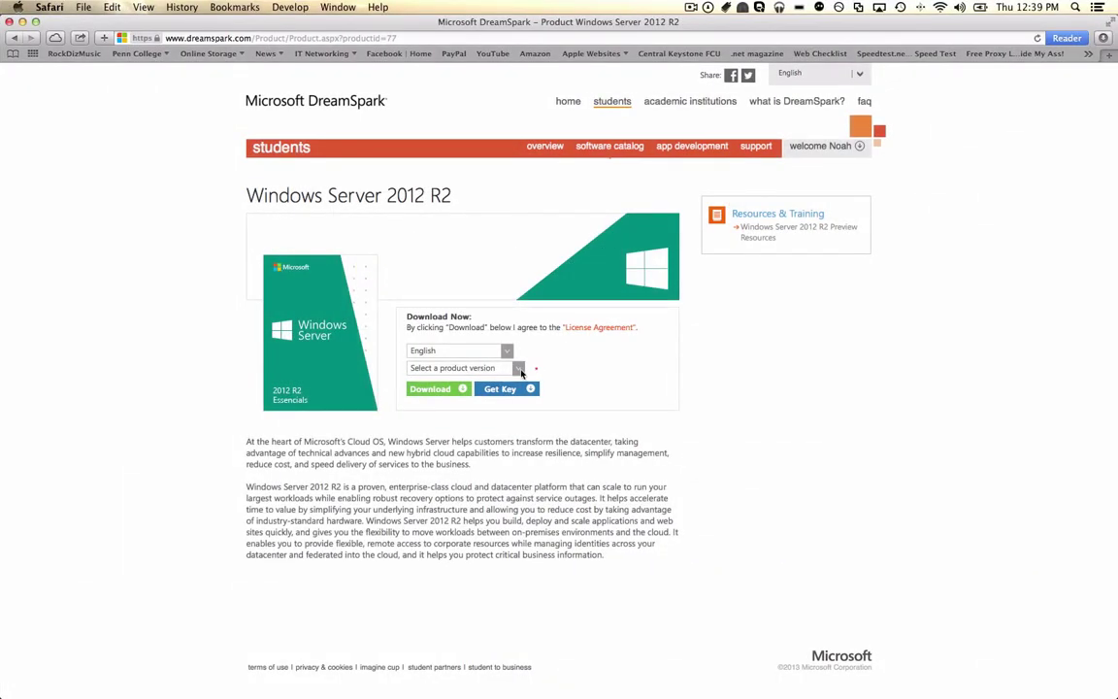
{"action": "left_click", "coordinate": [520, 369]}
{"action": "left_click", "coordinate": [596, 346]}
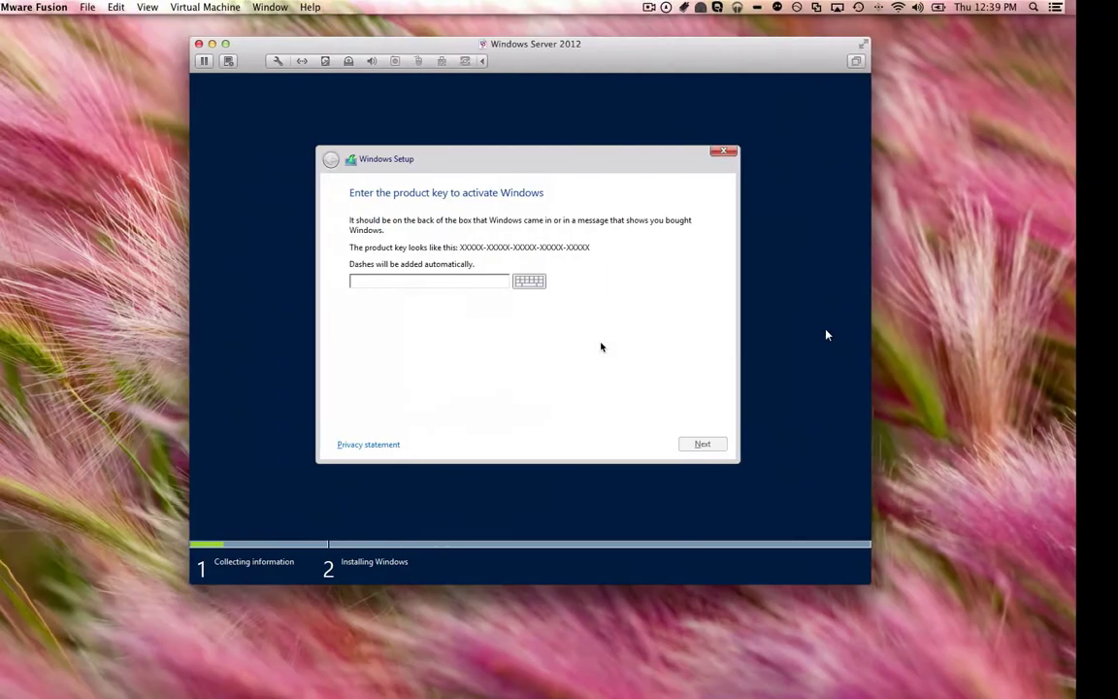
{"action": "left_click", "coordinate": [827, 335]}
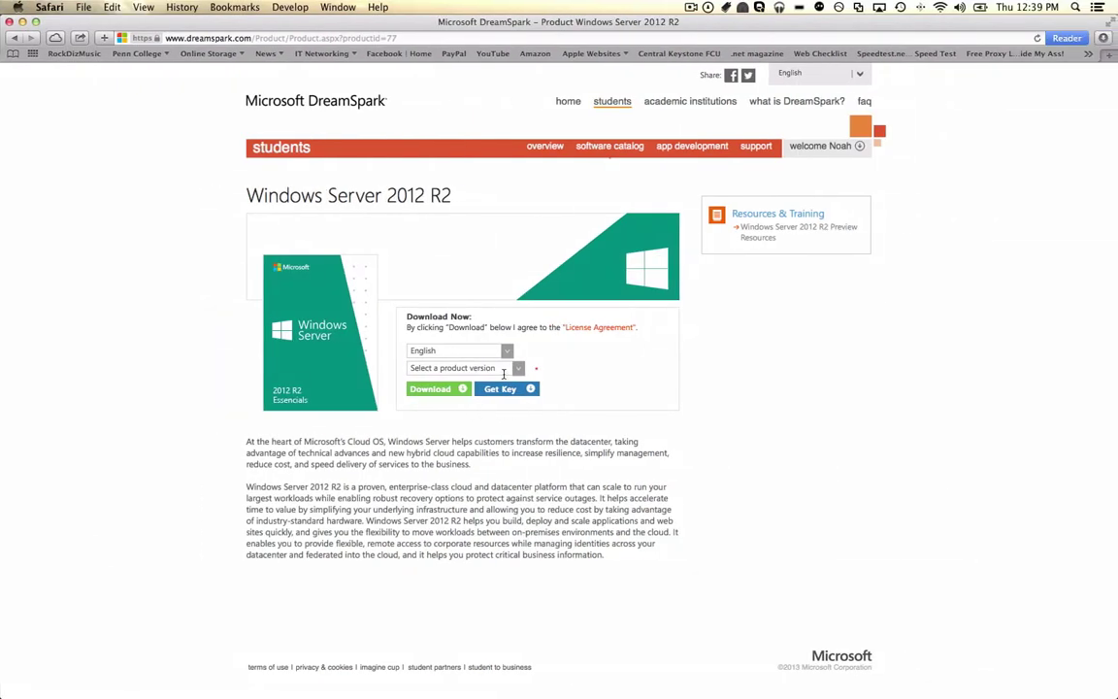
{"action": "left_click", "coordinate": [518, 370]}
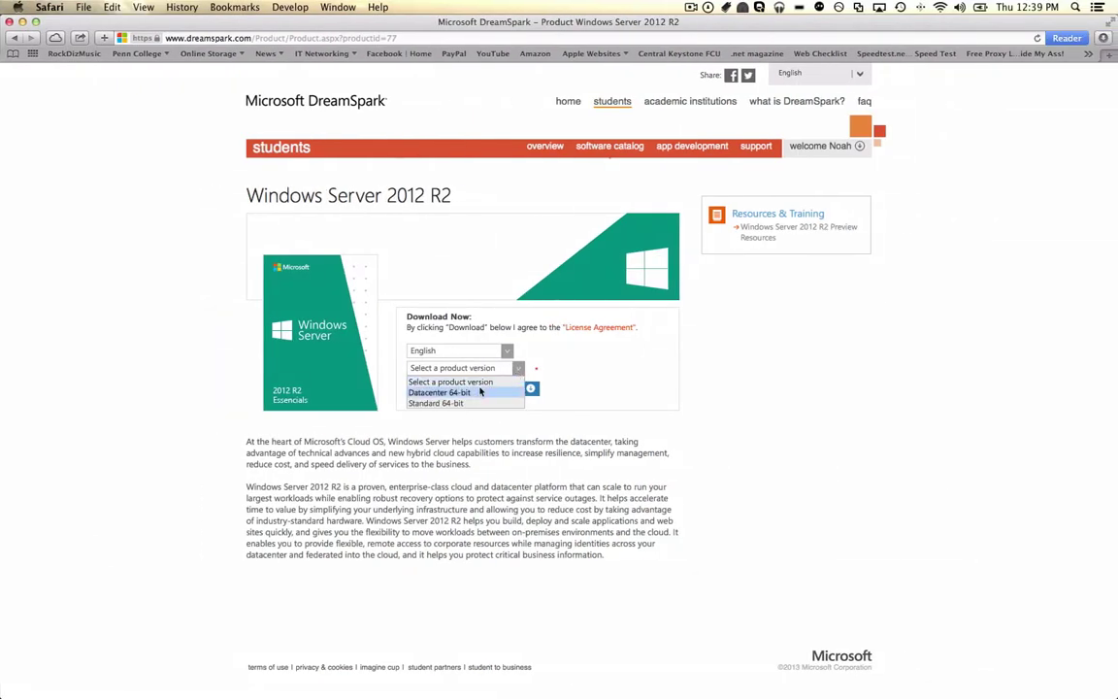
{"action": "left_click", "coordinate": [517, 392]}
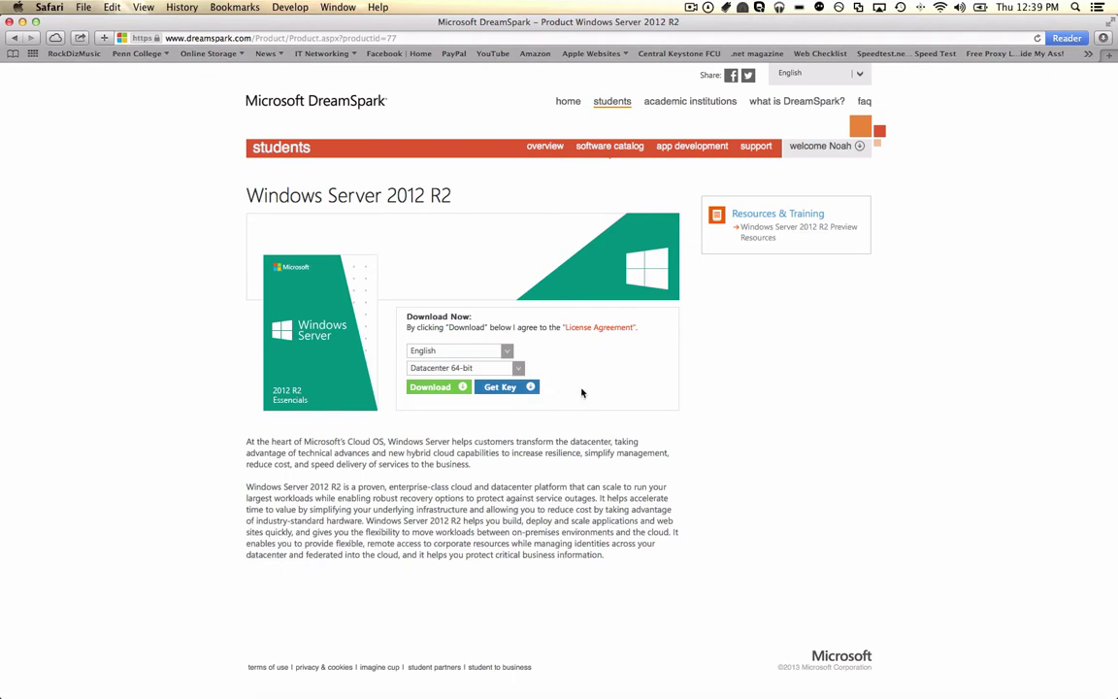
{"action": "left_click", "coordinate": [517, 368]}
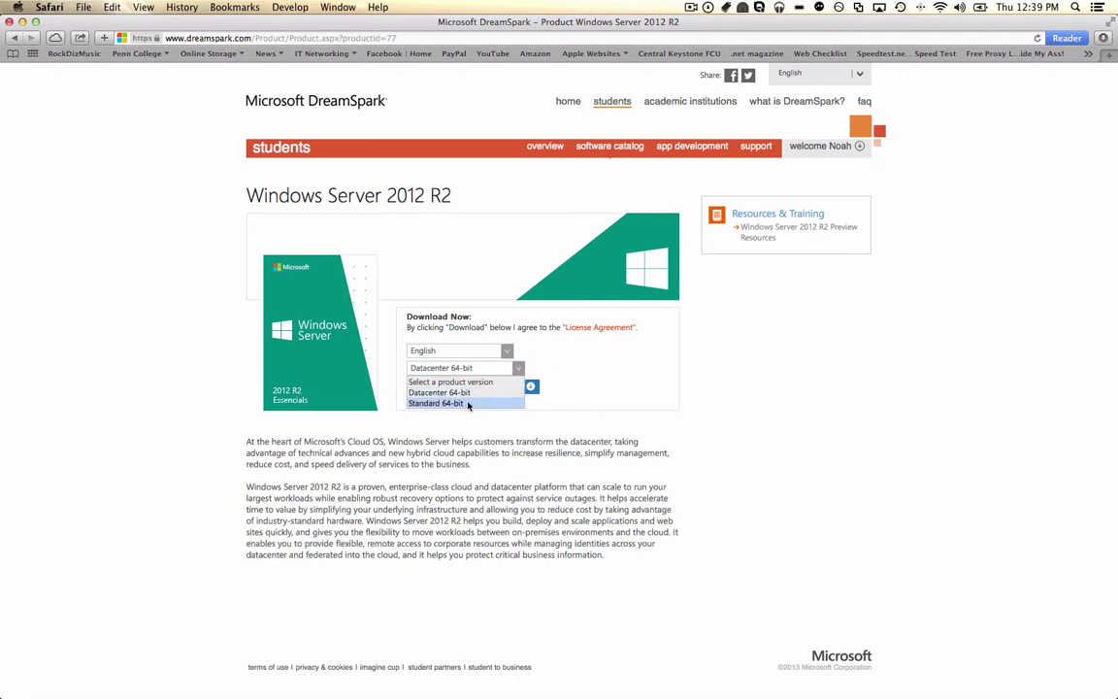
{"action": "double_click", "coordinate": [515, 388]}
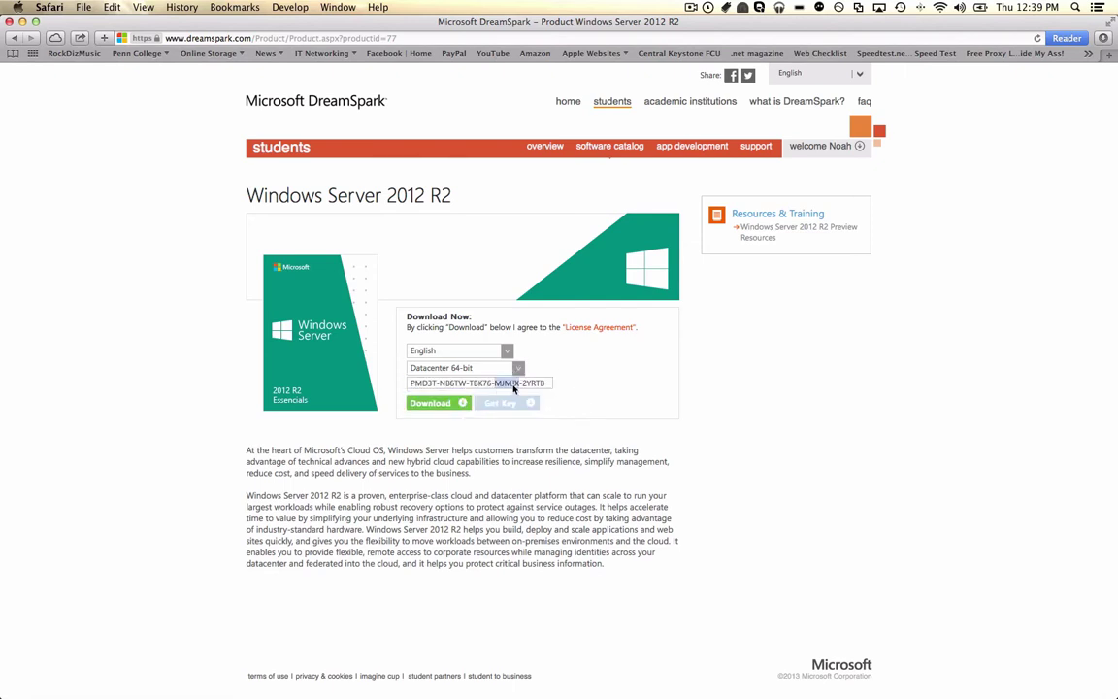
{"action": "triple_click", "coordinate": [514, 389]}
{"action": "key", "text": "ctrl+Left"}
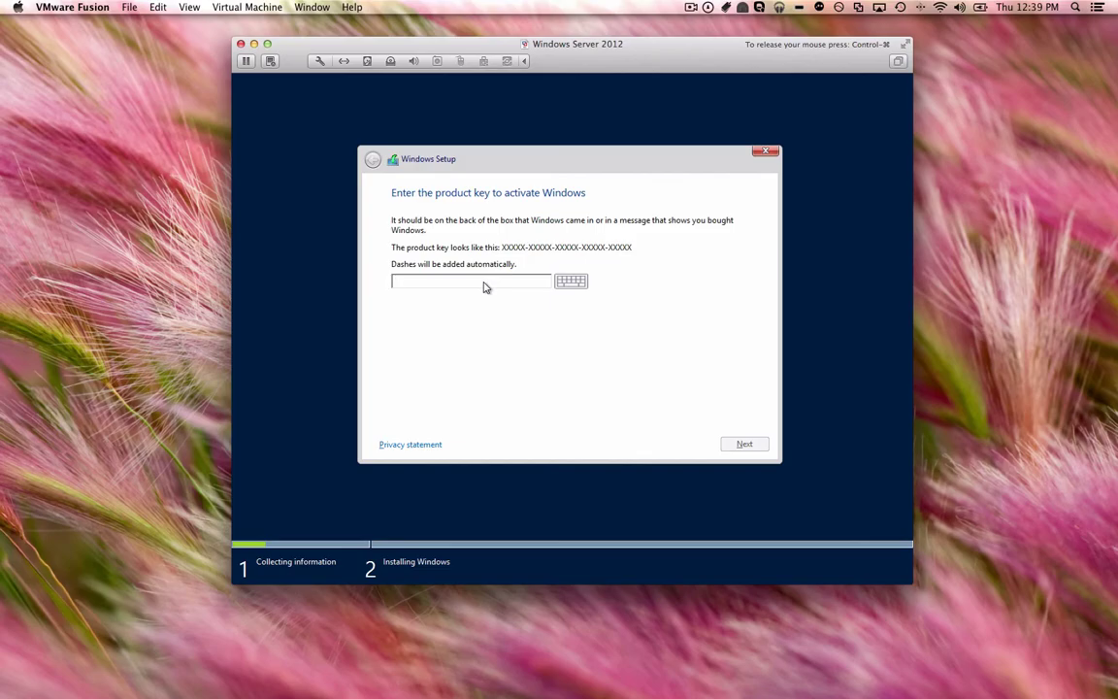
Enter the first groups of the product key into Setup, copying them from the Safari download page.
{"action": "key", "text": "ctrl+Right"}
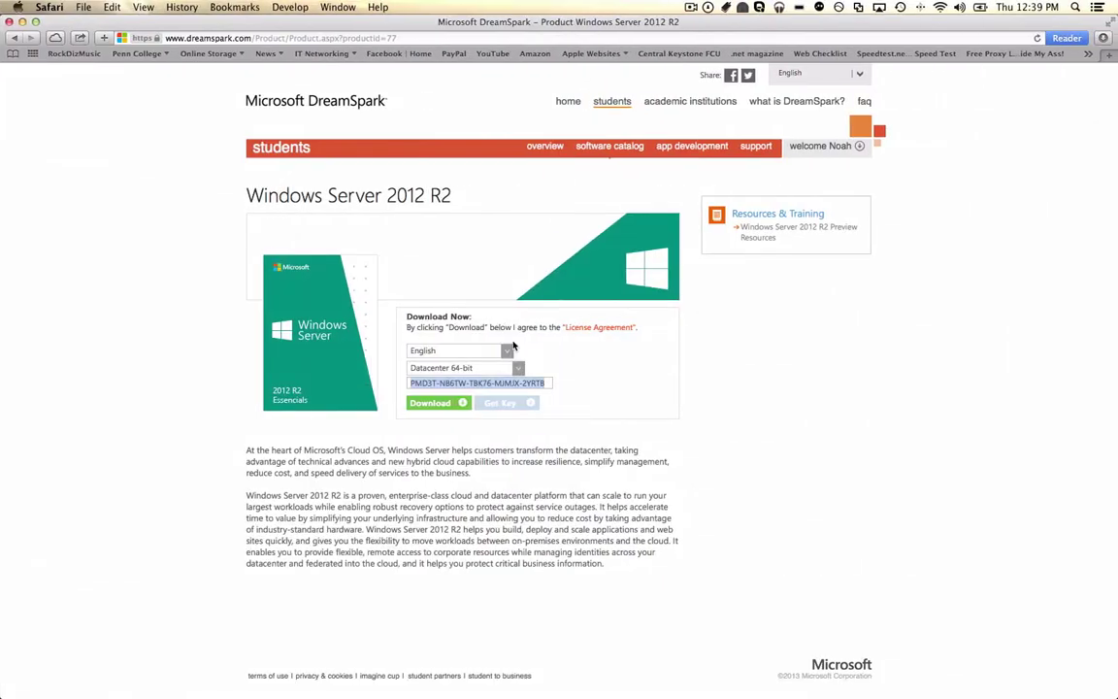
{"action": "key", "text": "ctrl+Left"}
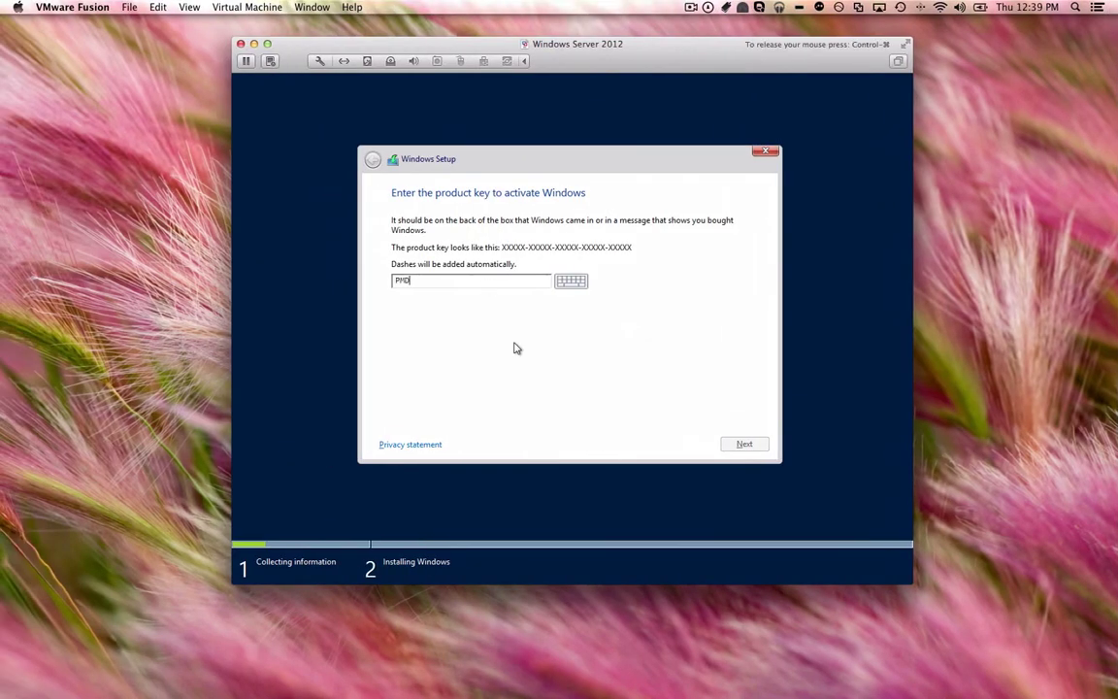
{"action": "key", "text": "ctrl+Right"}
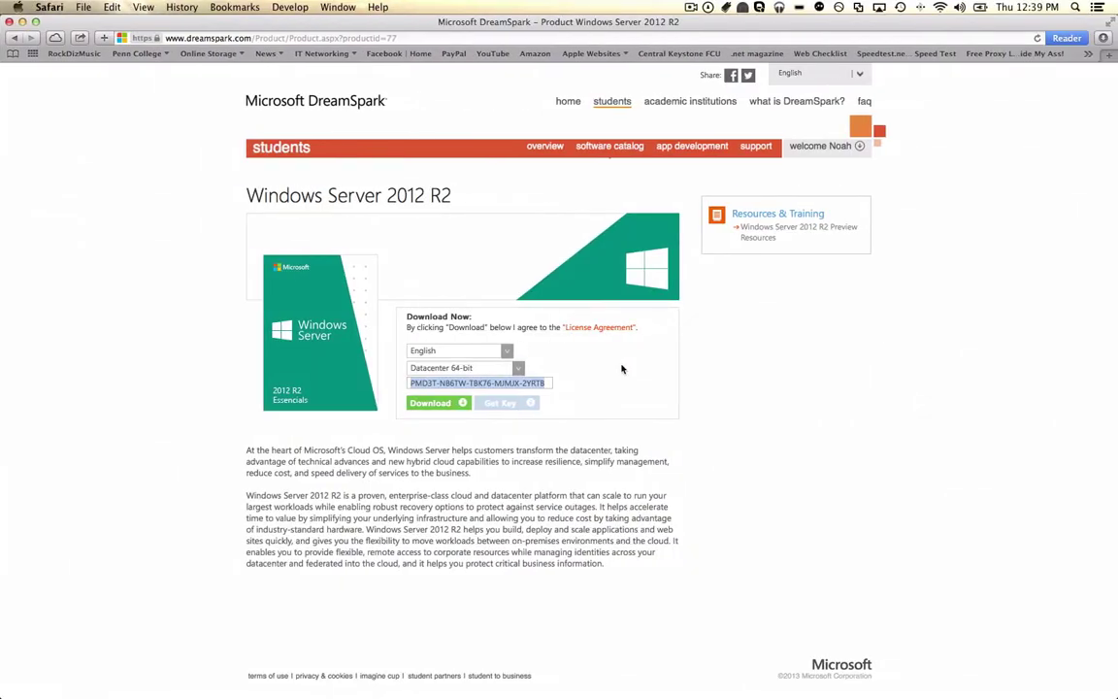
{"action": "key", "text": "ctrl+Left"}
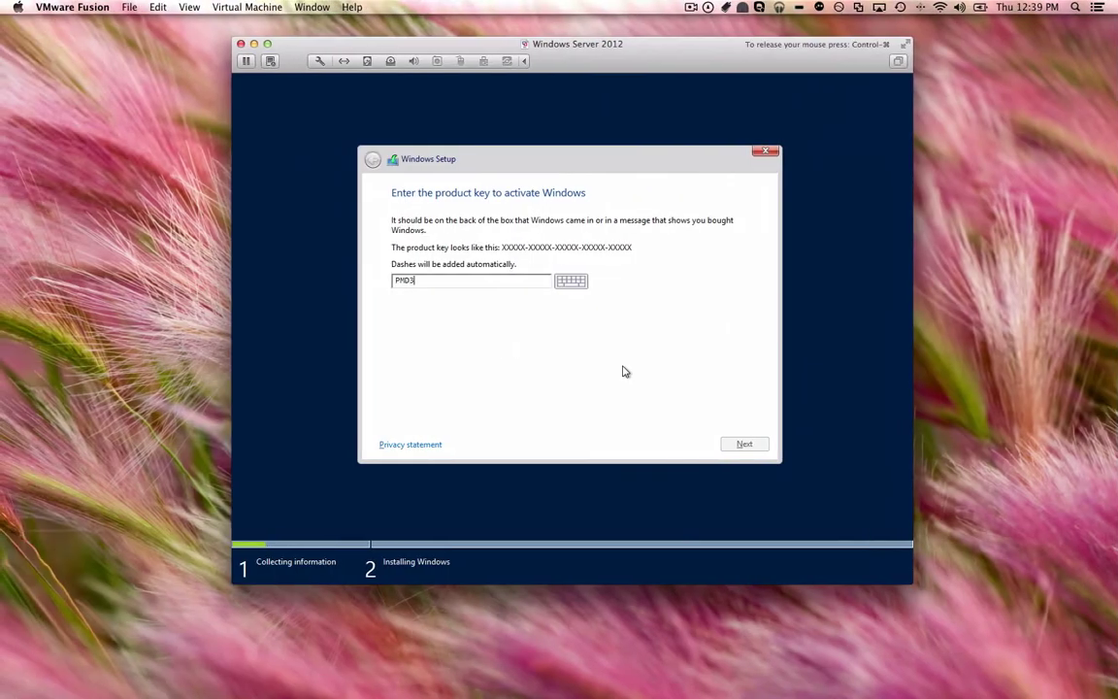
{"action": "key", "text": "ctrl+Right"}
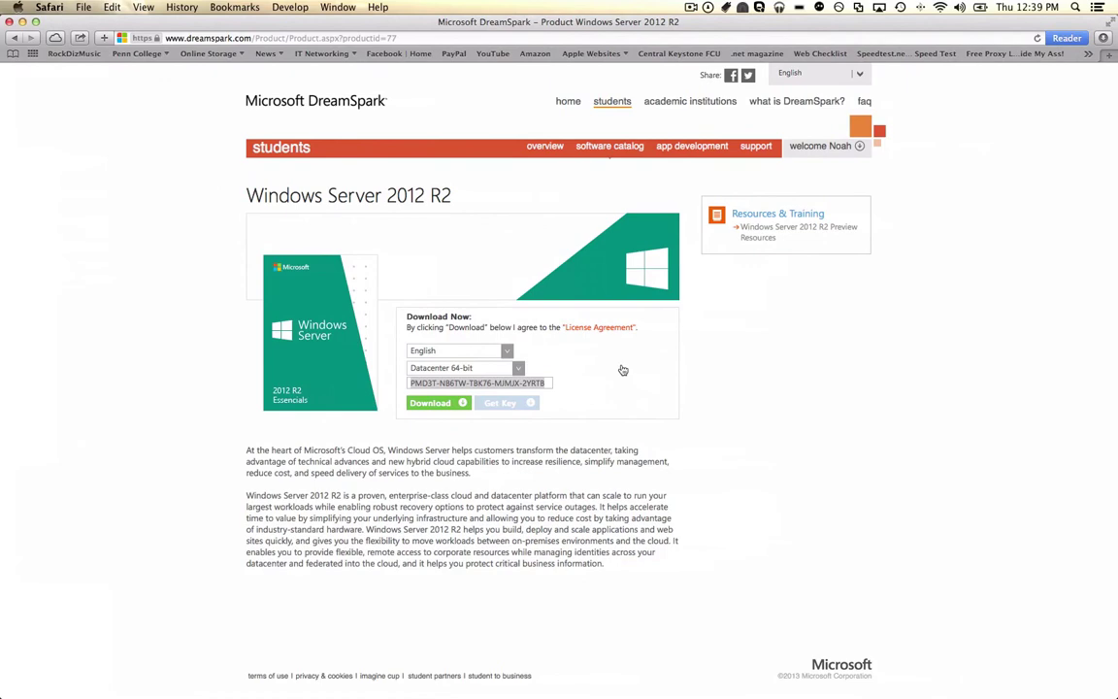
{"action": "key", "text": "ctrl+Left"}
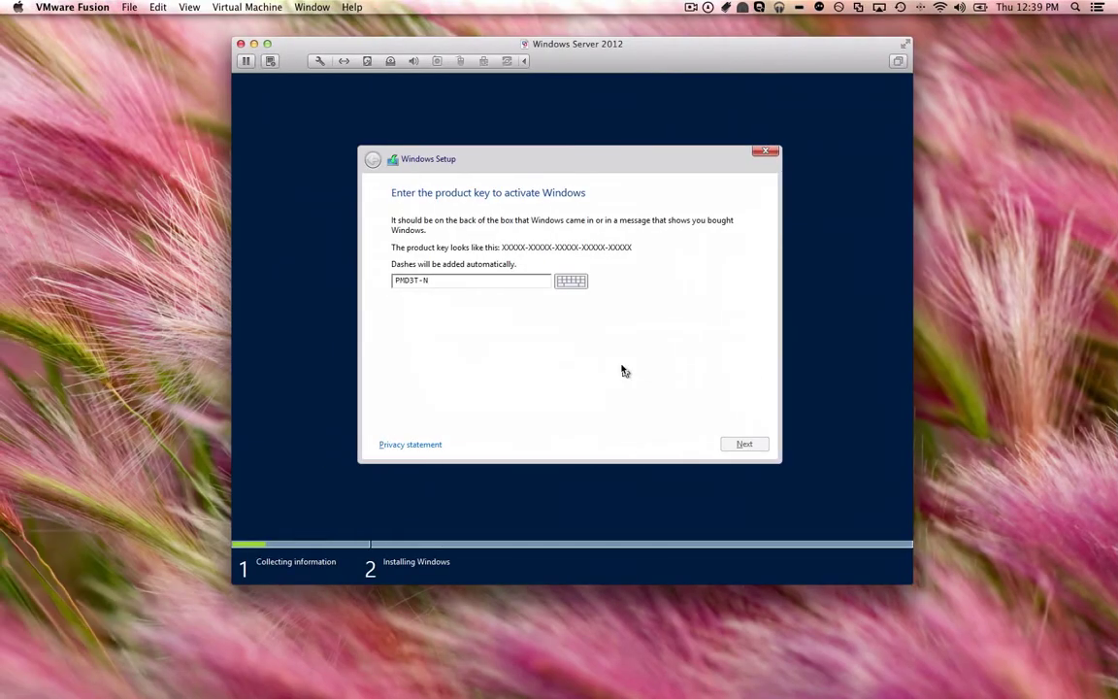
{"action": "key", "text": "ctrl+Right"}
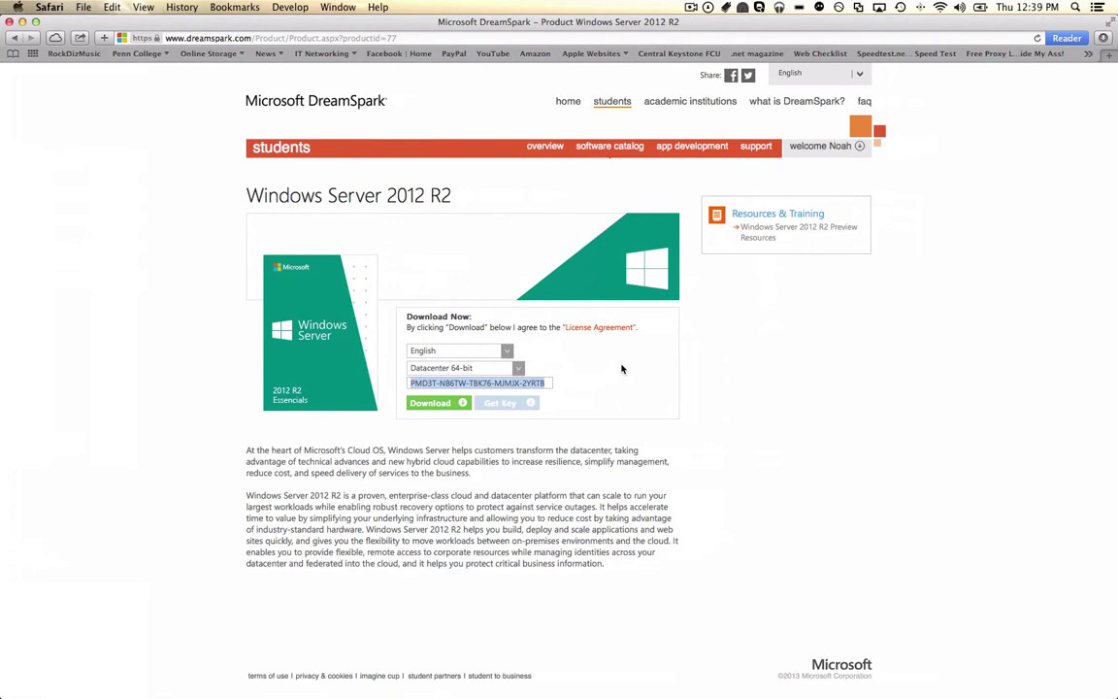
{"action": "key", "text": "ctrl+Left"}
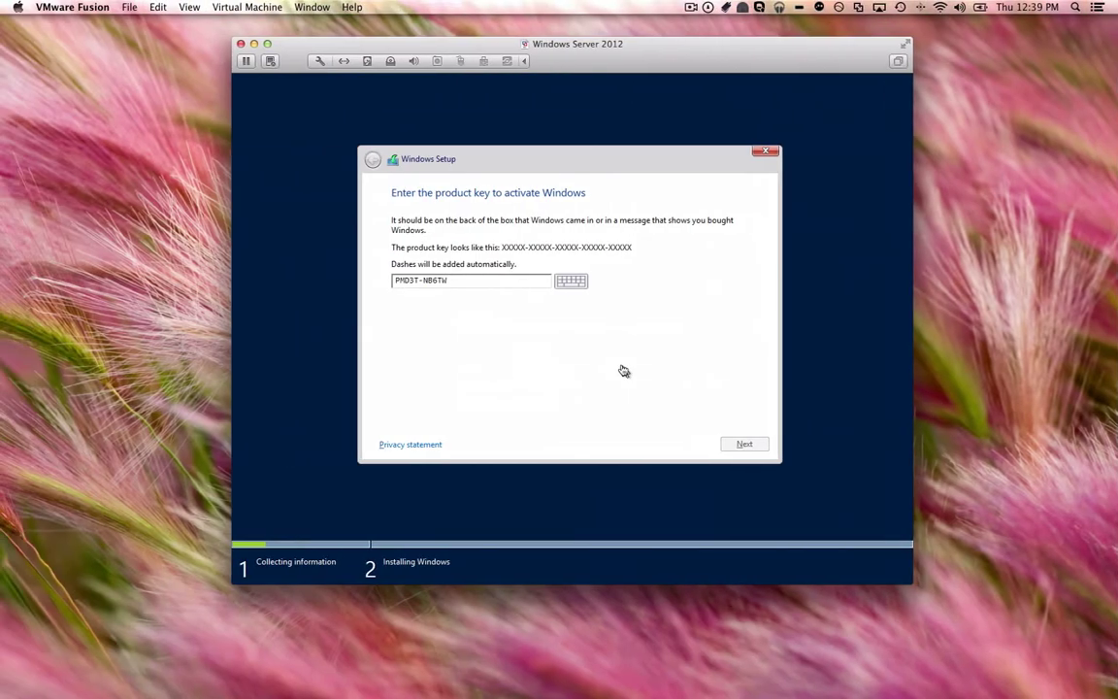
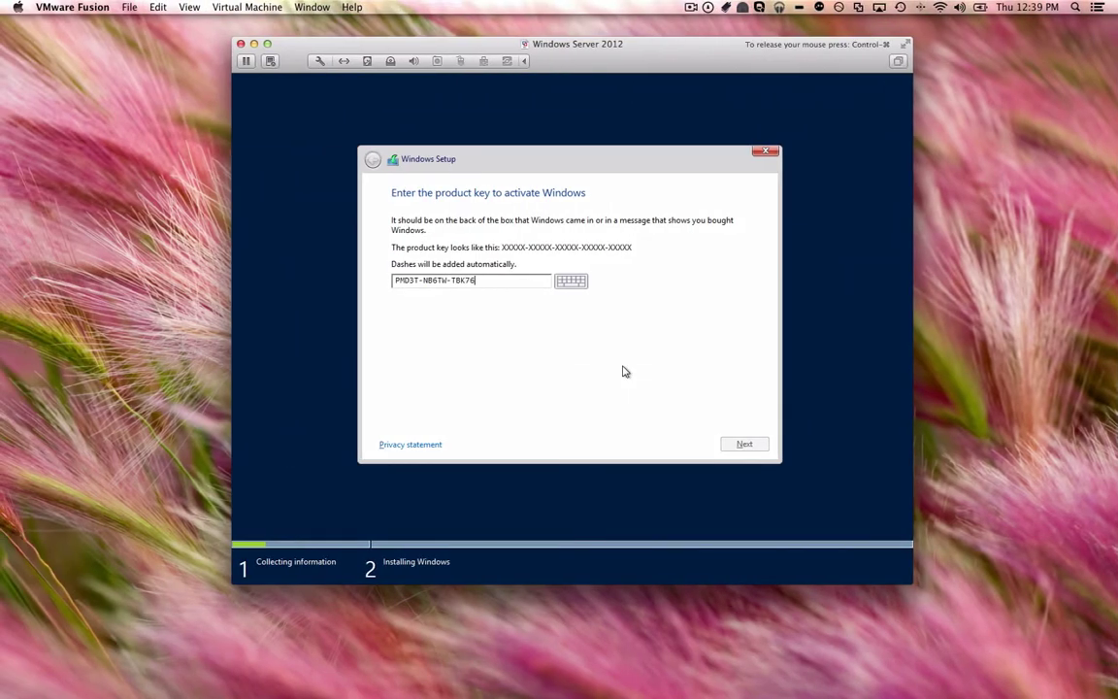
Type the remaining product key characters from the download page and submit the key.
{"action": "key", "text": "ctrl+Right"}
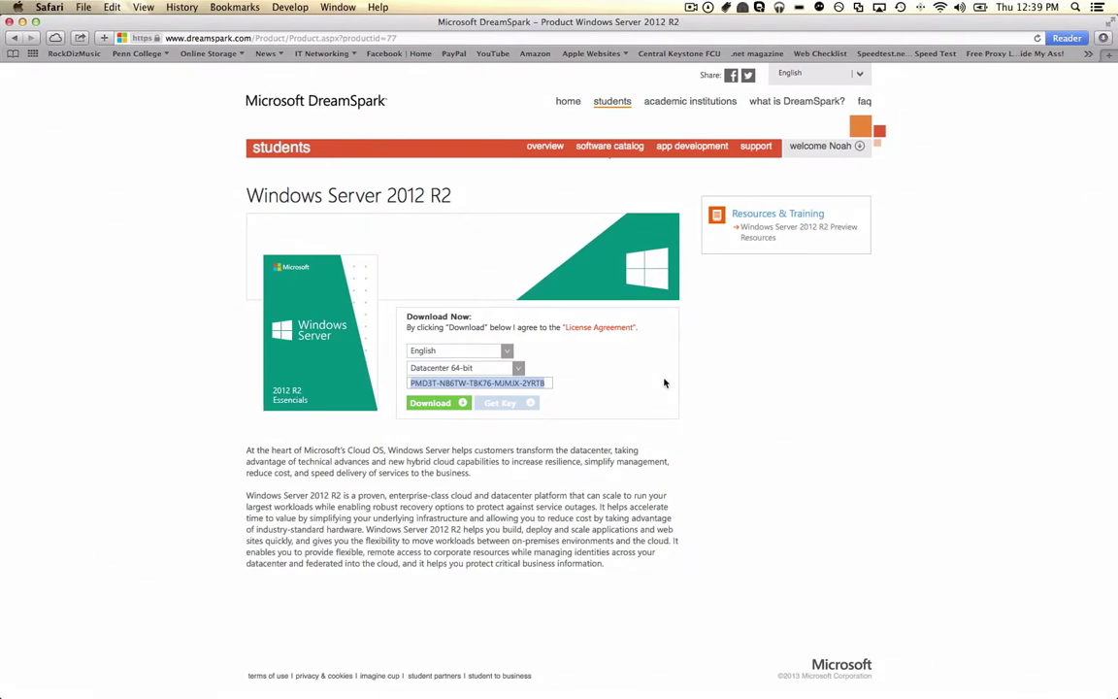
{"action": "key", "text": "ctrl+Left"}
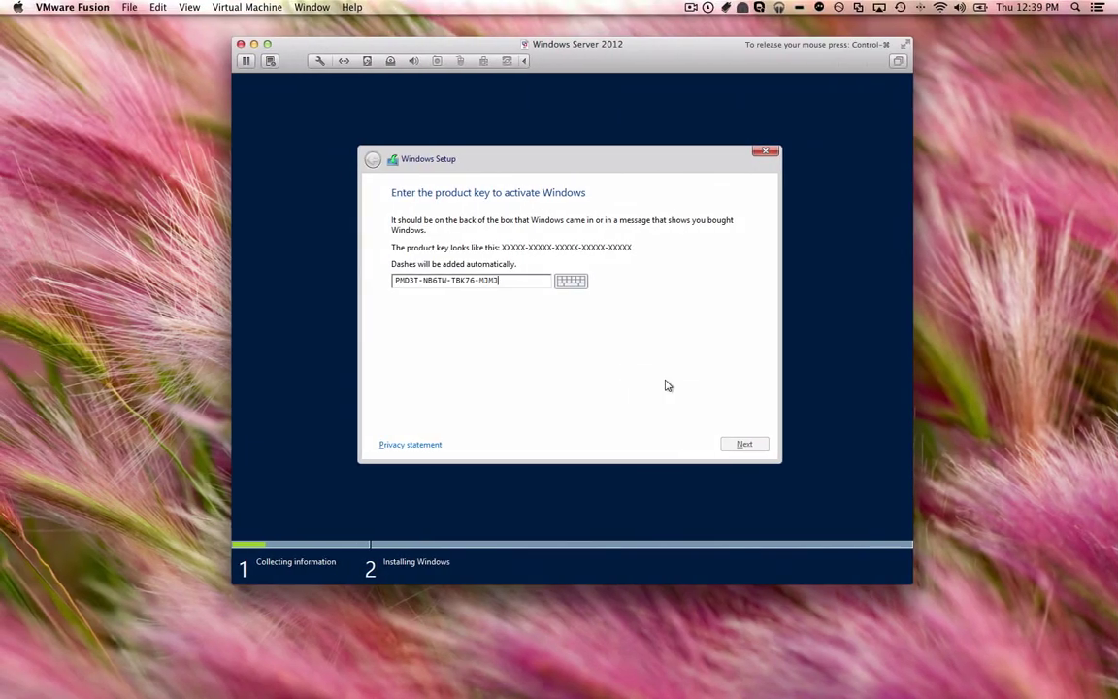
{"action": "key", "text": "ctrl+Right"}
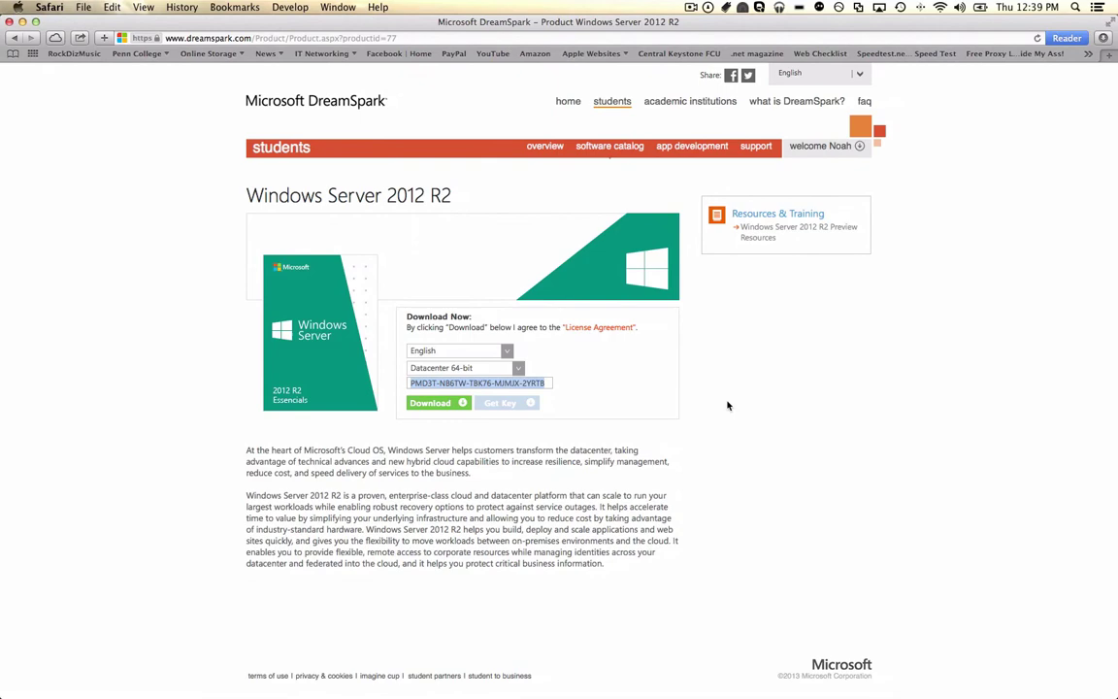
{"action": "key", "text": "ctrl+Left"}
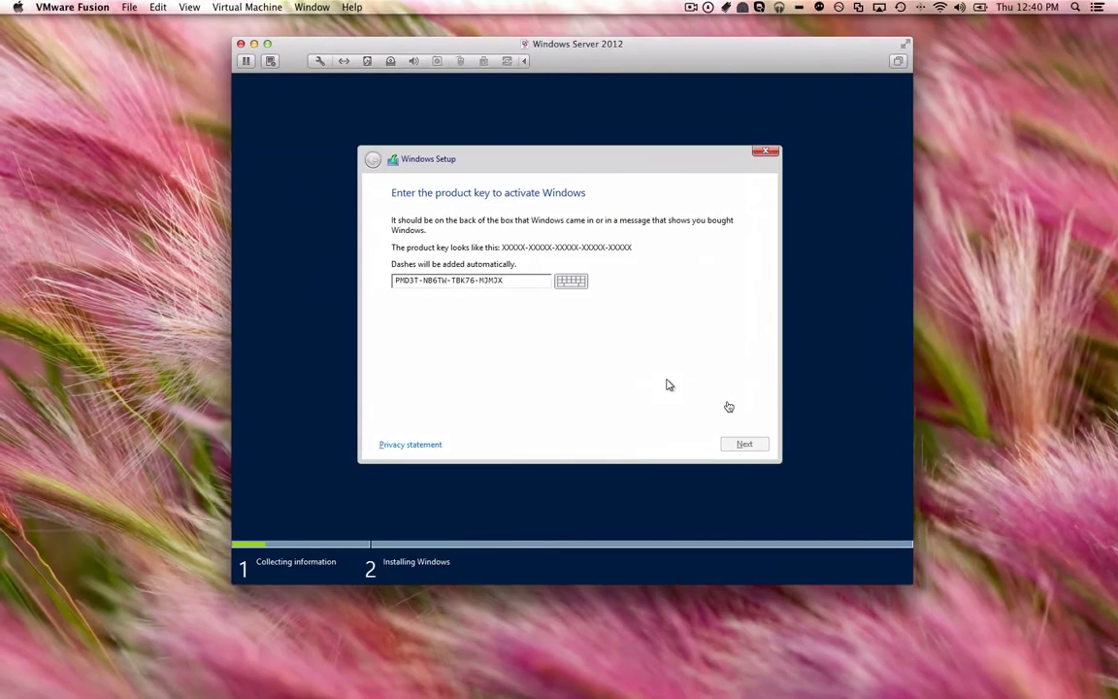
{"action": "left_click", "coordinate": [729, 406]}
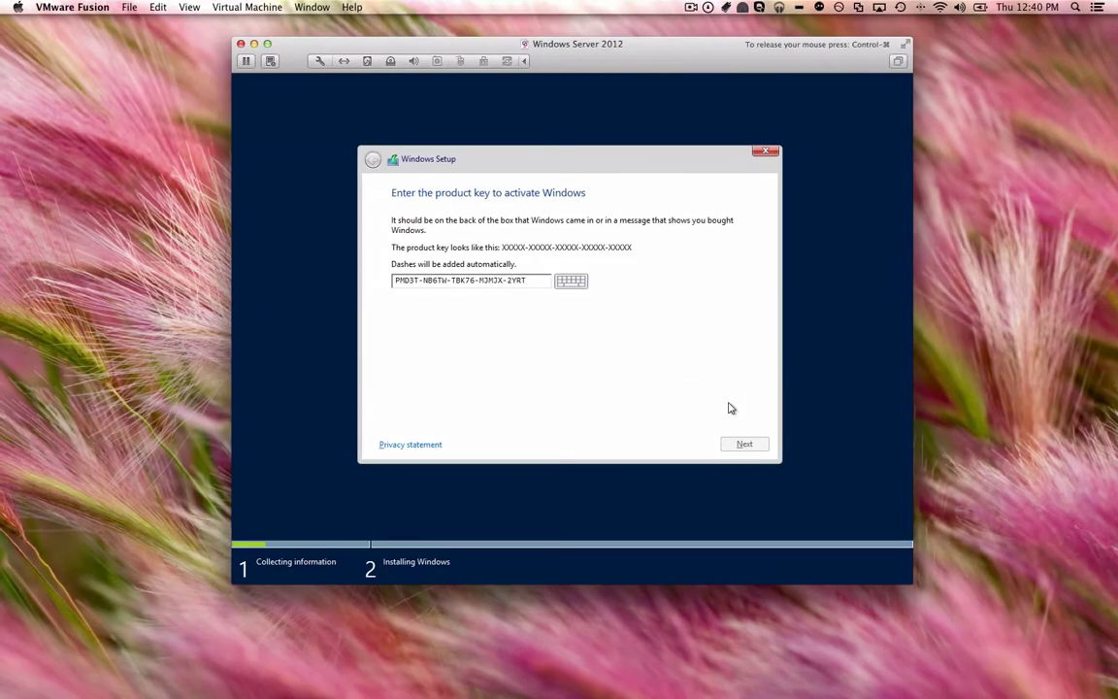
{"action": "key", "text": "ctrl+Right"}
{"action": "key", "text": "ctrl+Left"}
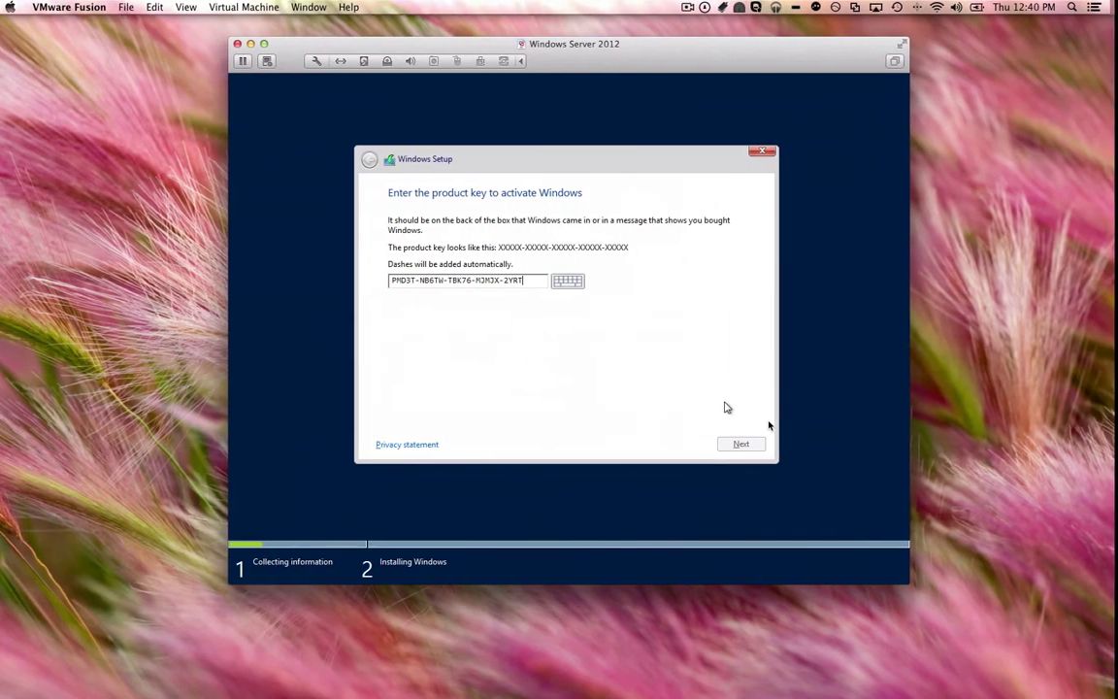
{"action": "left_click", "coordinate": [738, 443]}
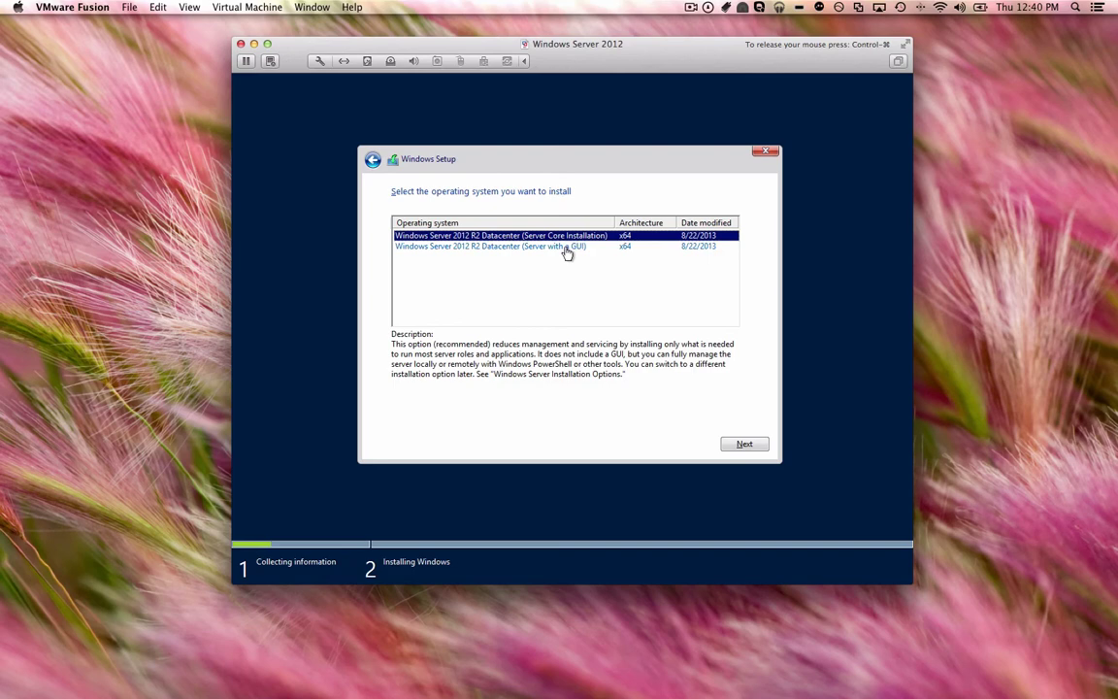
Choose Windows Server 2012 R2 Datacenter (Server with a GUI) and continue.
{"action": "left_click", "coordinate": [568, 251]}
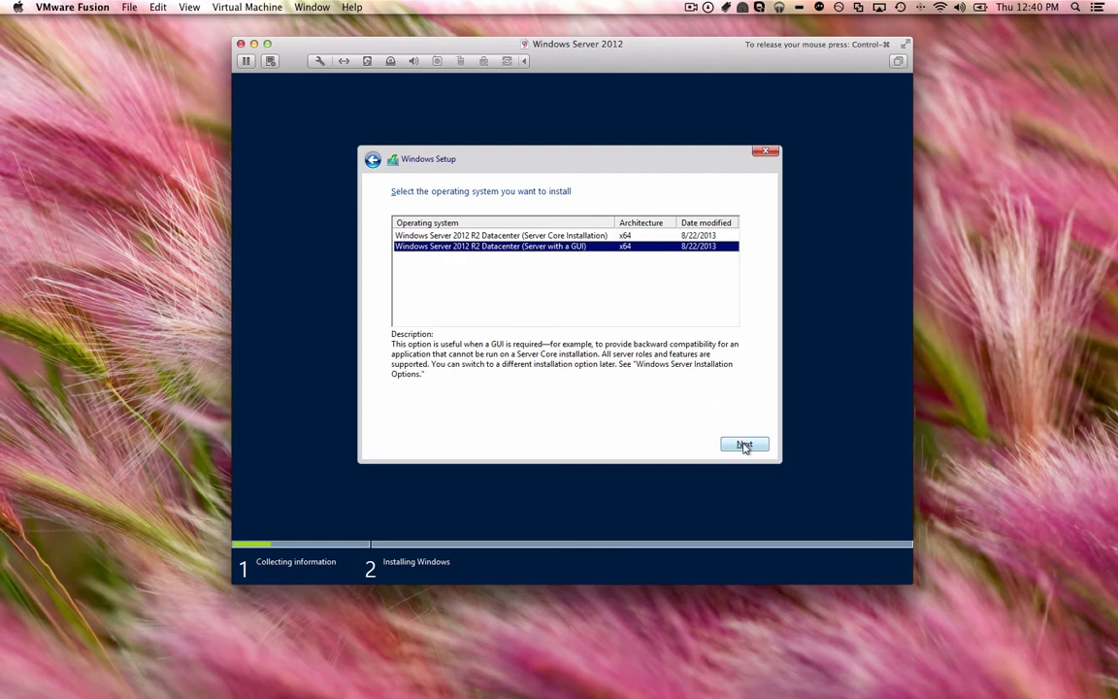
{"action": "left_click", "coordinate": [745, 445]}
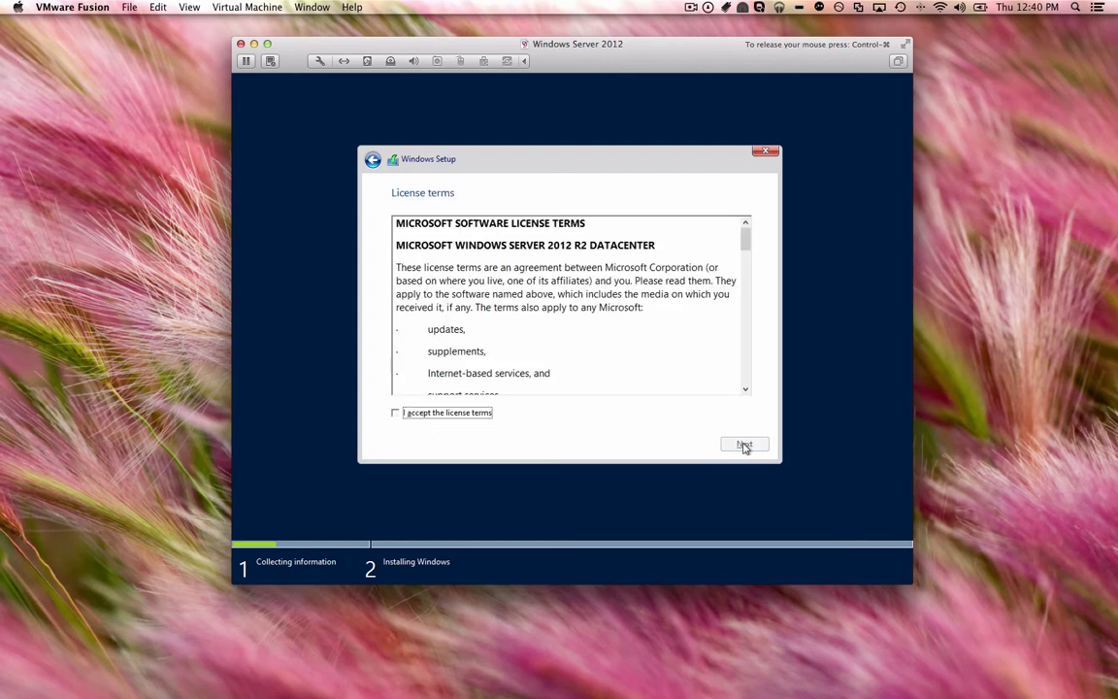
Accept the licence terms and run a Custom install onto Drive 0 Unallocated Space.
{"action": "left_click", "coordinate": [408, 414]}
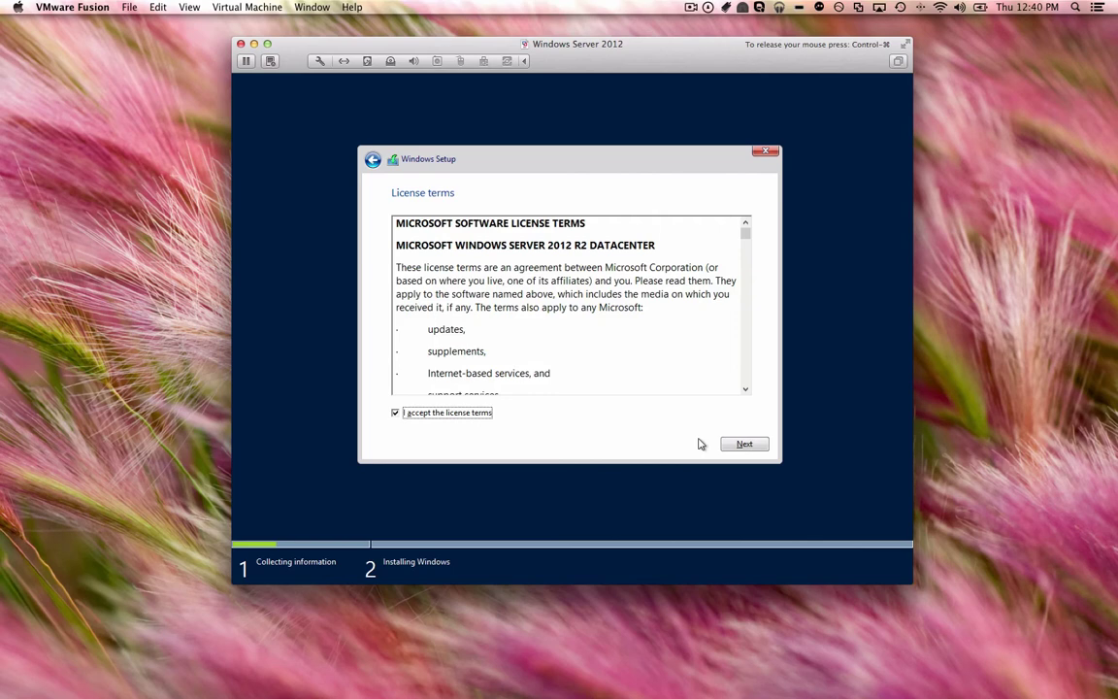
{"action": "left_click", "coordinate": [743, 444]}
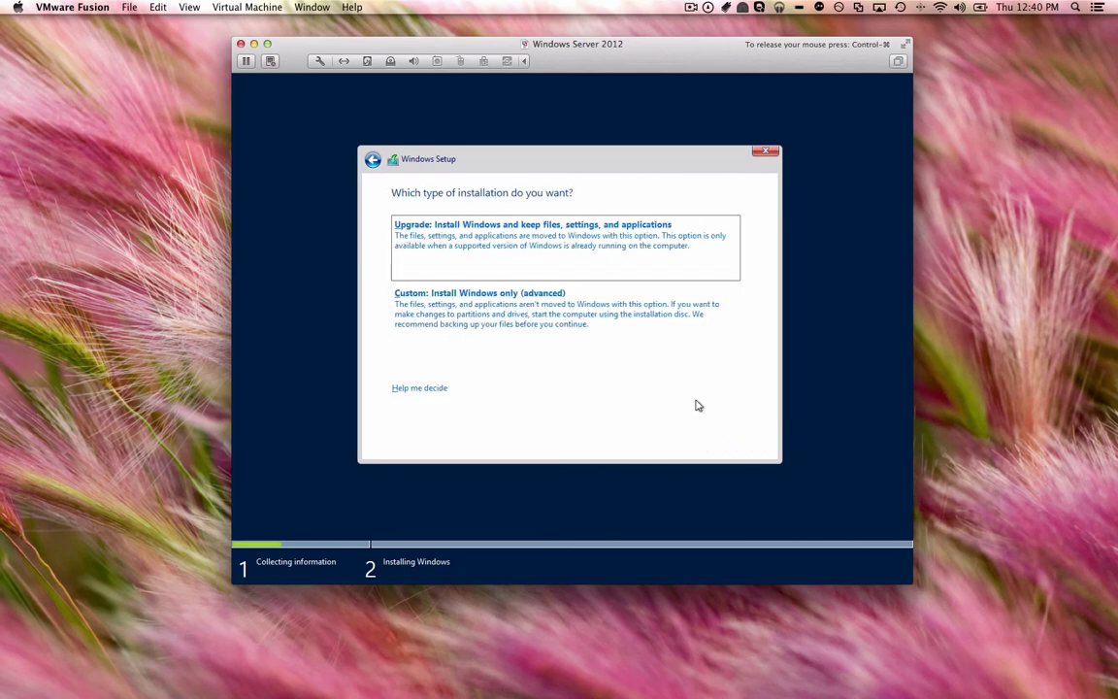
{"action": "left_click", "coordinate": [639, 340]}
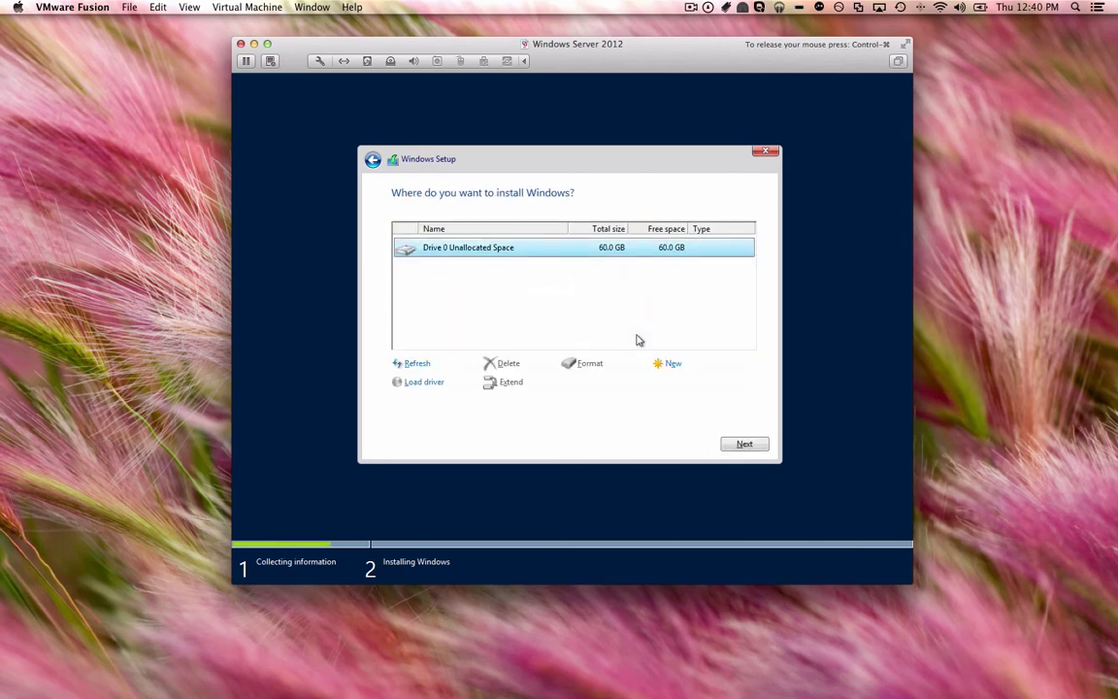
{"action": "left_click", "coordinate": [744, 444]}
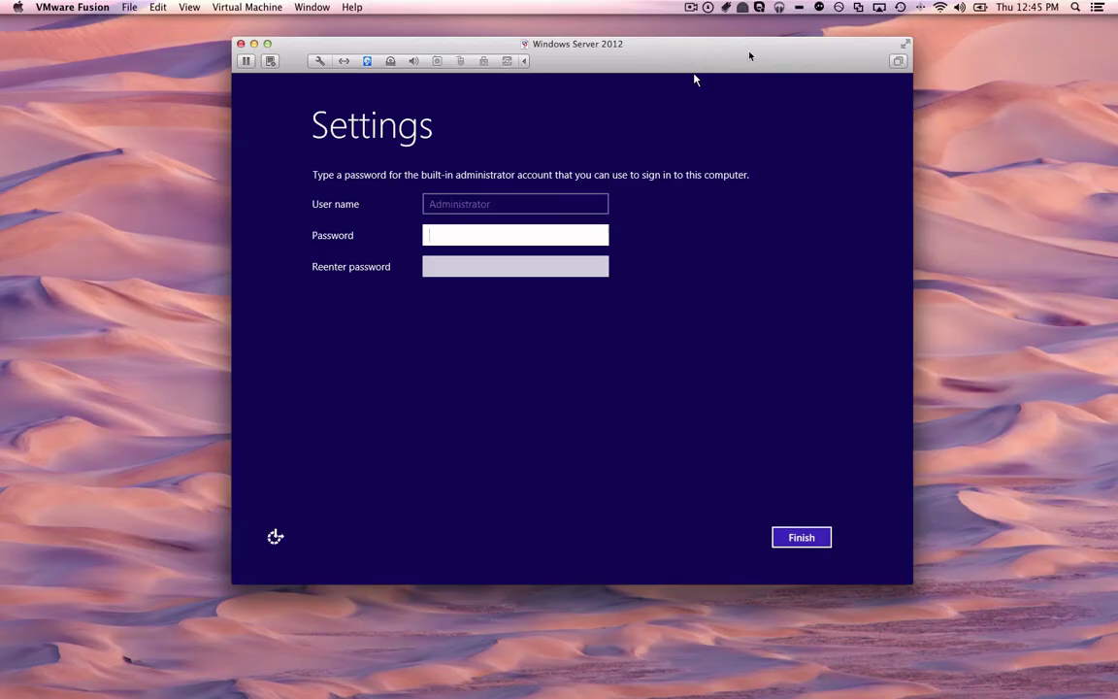
Enter and confirm the built-in Administrator account password, then finish setup.
{"action": "left_click", "coordinate": [696, 79]}
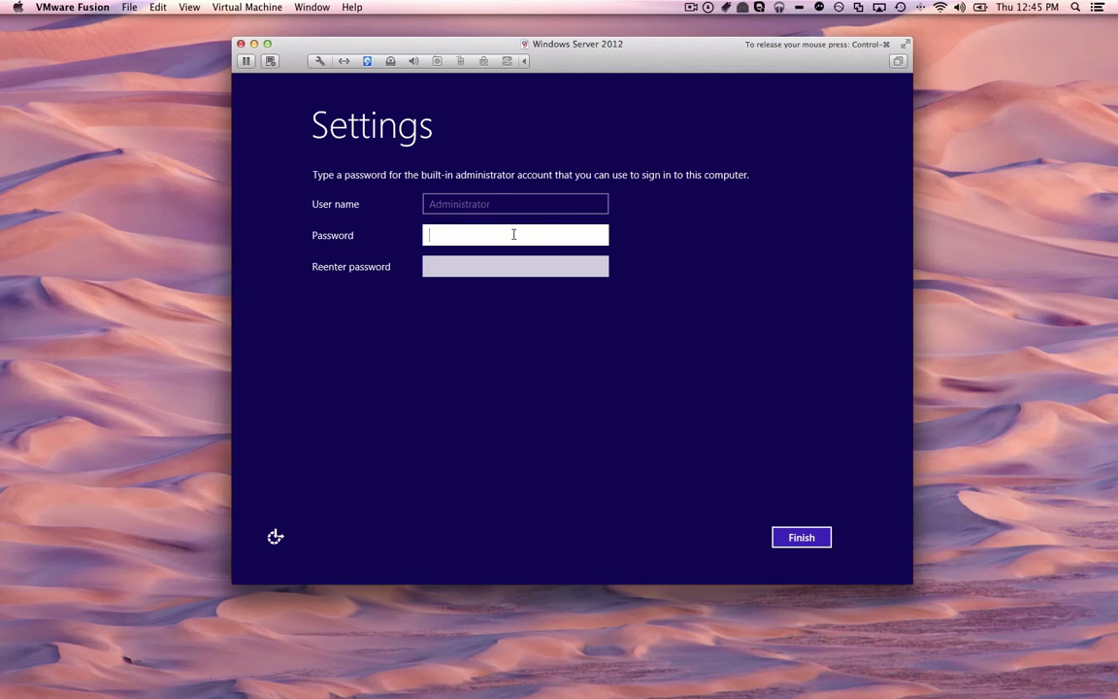
{"action": "key", "text": "Tab"}
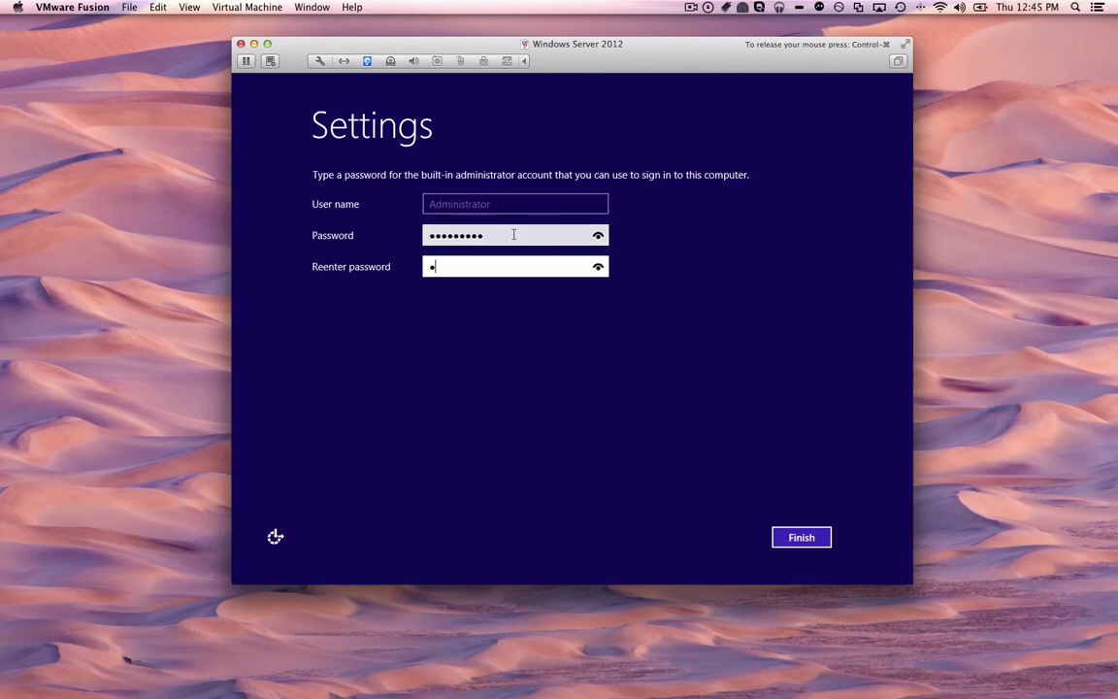
{"action": "key", "text": "Return"}
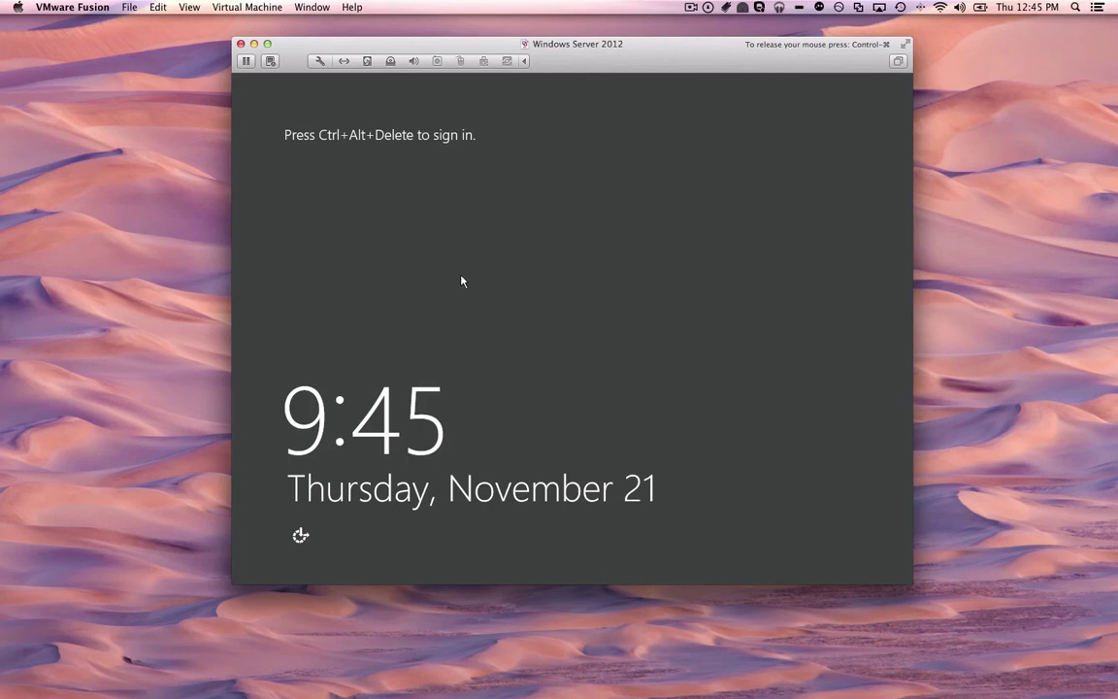
Send Ctrl+Alt+Delete to the VM and sign in with the Administrator password.
{"action": "key", "text": "ctrl+alt+Delete"}
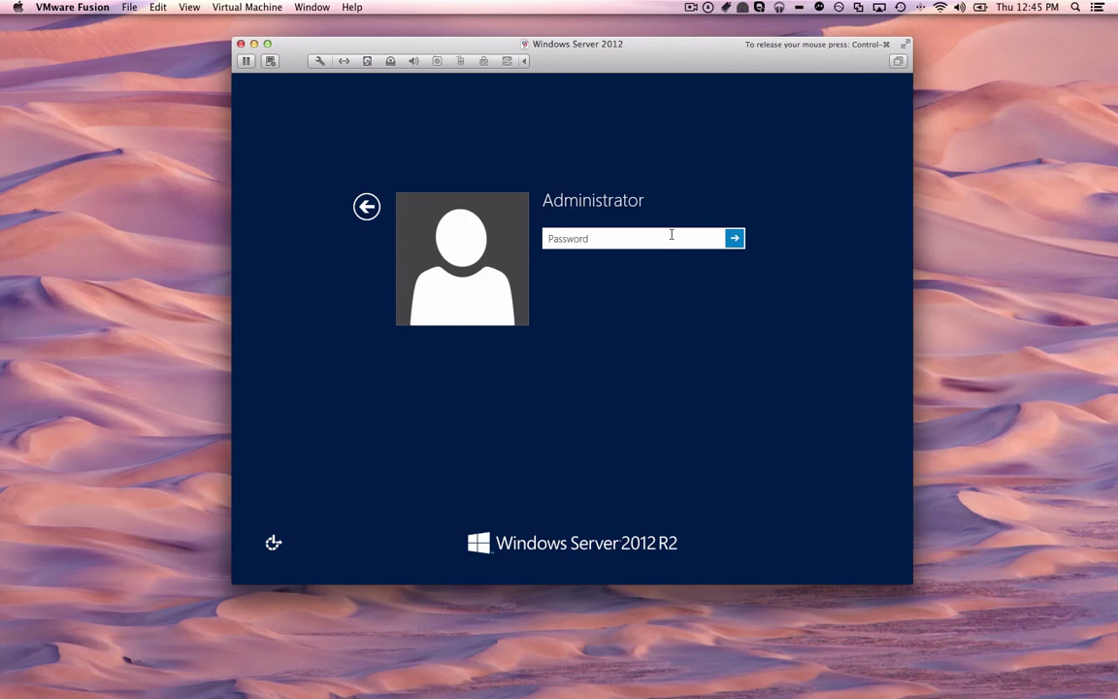
{"action": "type", "text": "••••••••••"}
{"action": "key", "text": "Return"}
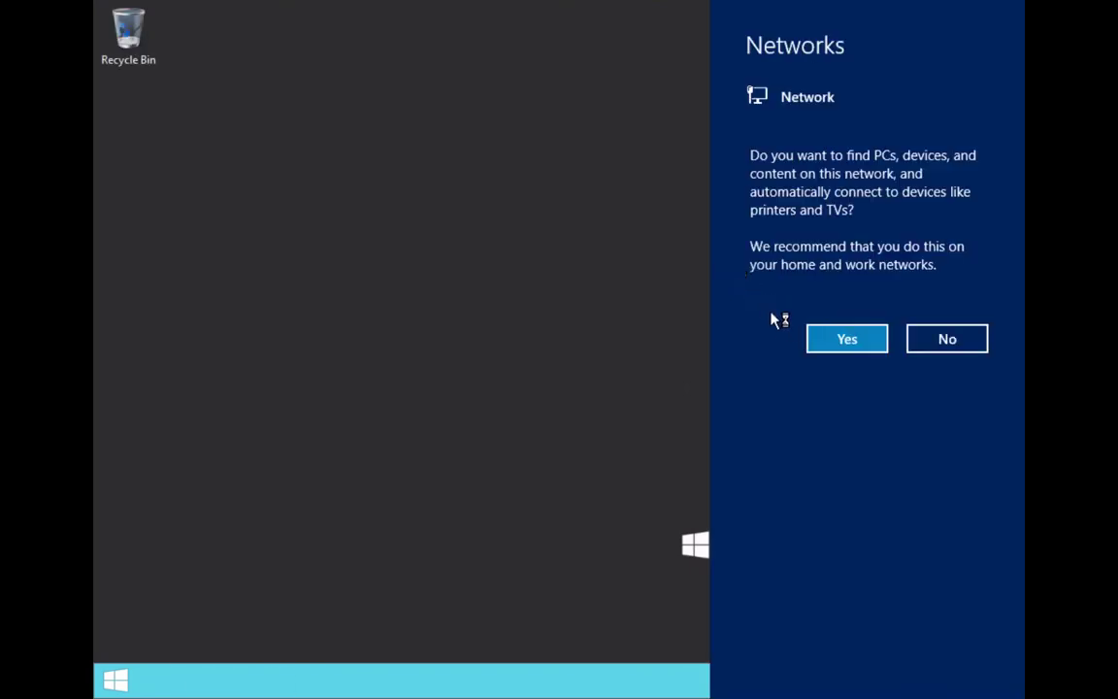
Answer Yes to finding PCs and devices in the Networks pane.
{"action": "left_click", "coordinate": [849, 342]}
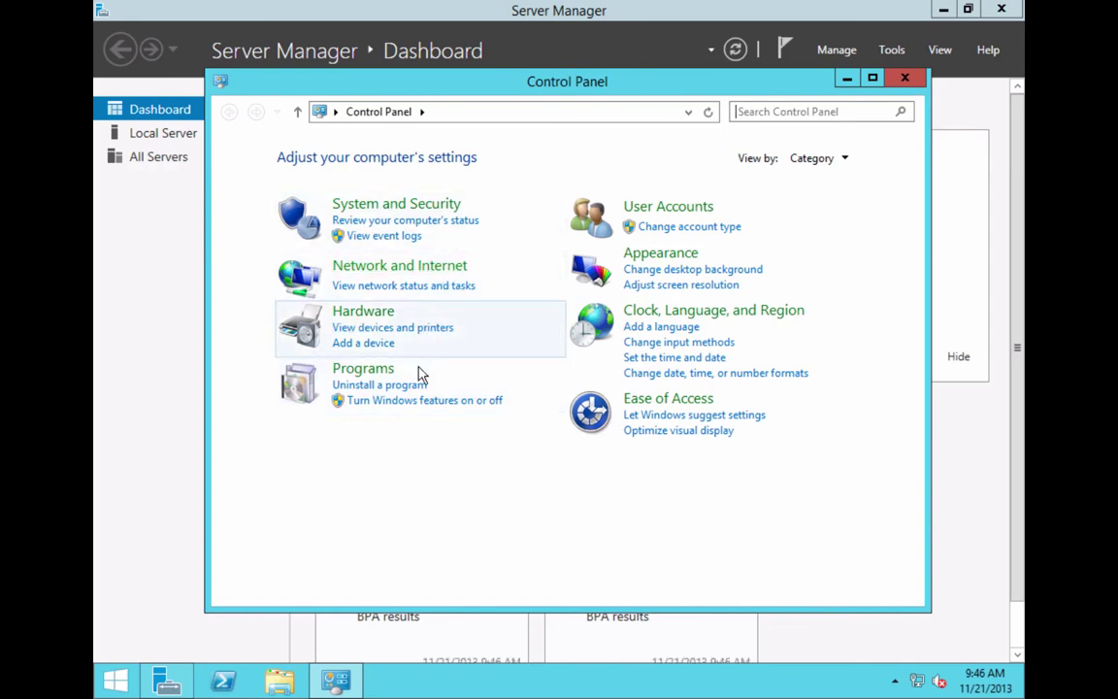
Apply and keep the highest display resolution, 2048 × 1536.
{"action": "left_click", "coordinate": [659, 286]}
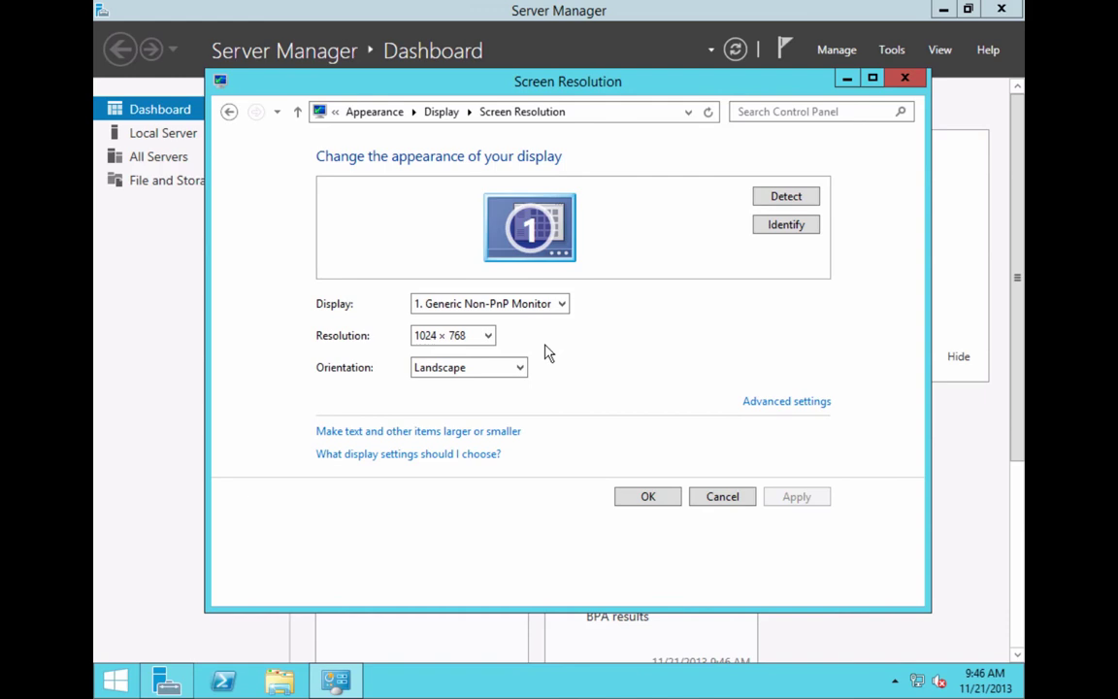
{"action": "left_click", "coordinate": [490, 338]}
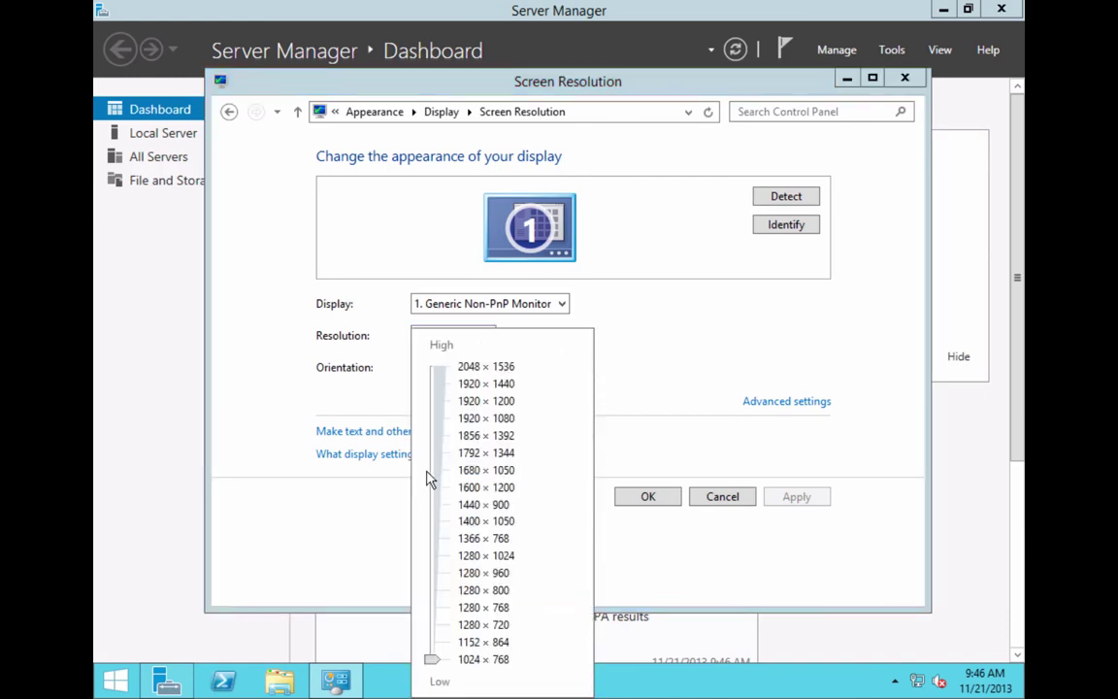
{"action": "left_click", "coordinate": [434, 373]}
{"action": "left_click", "coordinate": [825, 501]}
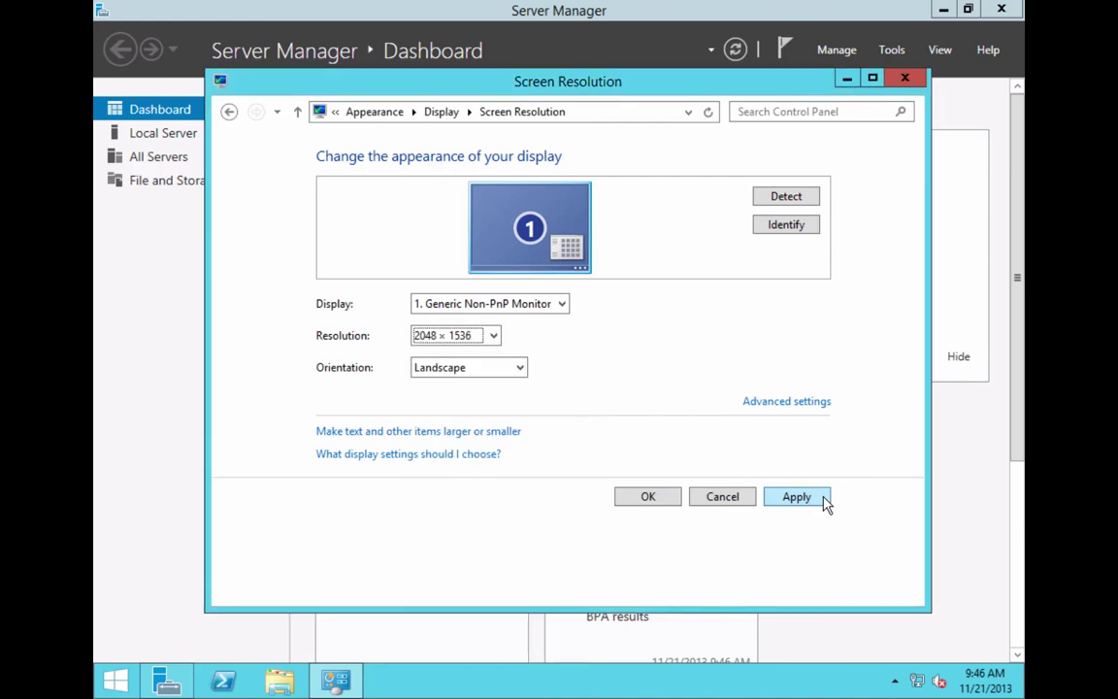
{"action": "left_click", "coordinate": [797, 497]}
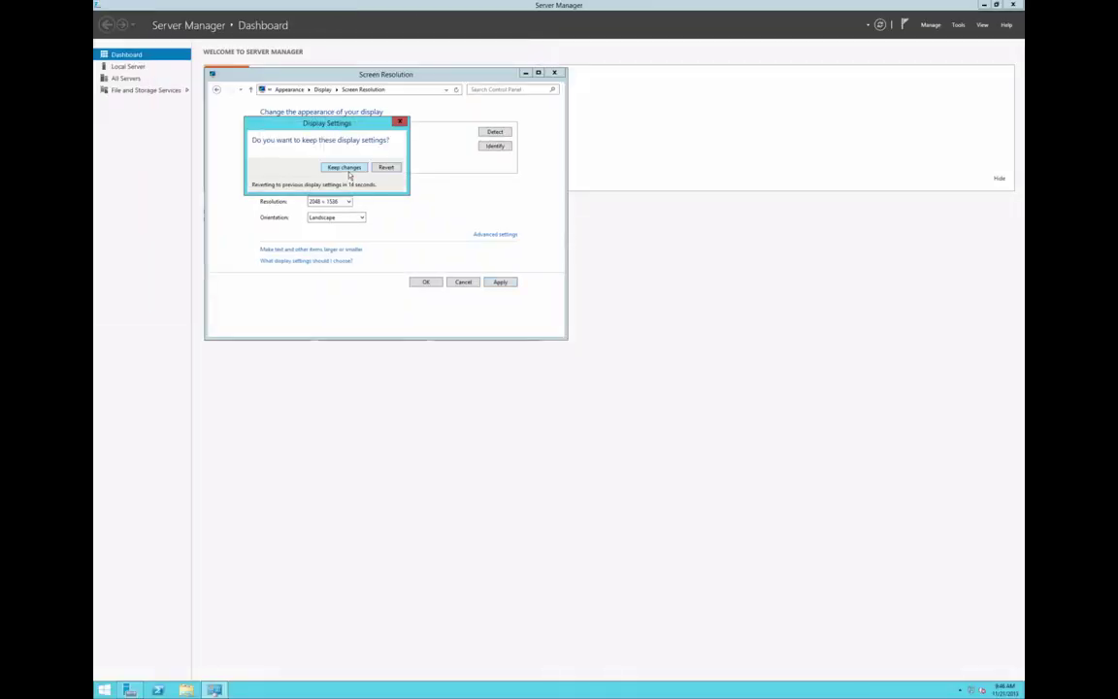
{"action": "left_click", "coordinate": [346, 169]}
Lower the resolution to 1920 × 1200, keep it, and close the settings.
{"action": "left_click", "coordinate": [344, 201]}
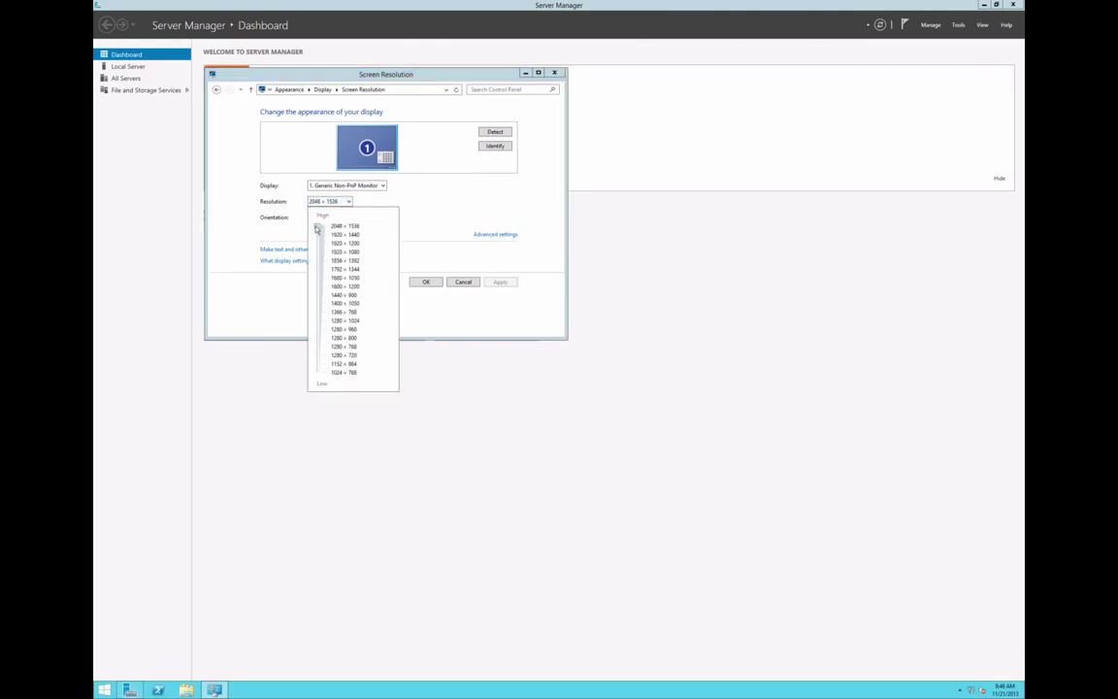
{"action": "mouse_move", "coordinate": [318, 229]}
{"action": "left_mouse_down"}
{"action": "mouse_move", "coordinate": [318, 243]}
{"action": "mouse_move", "coordinate": [311, 227]}
{"action": "left_mouse_up"}
{"action": "left_click", "coordinate": [499, 283]}
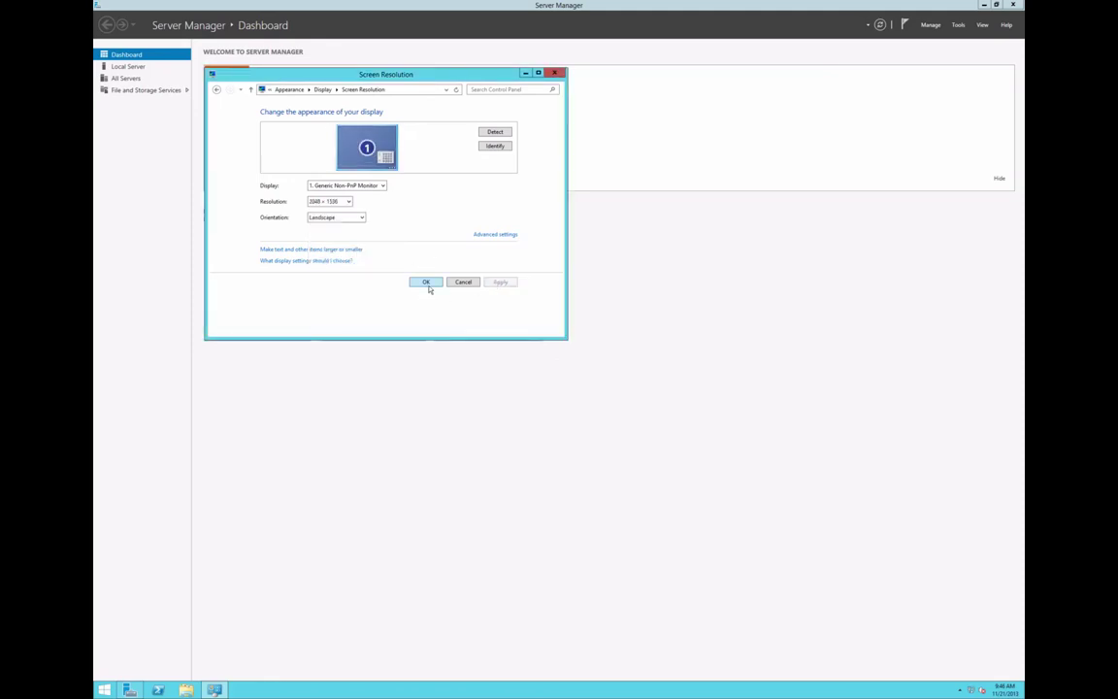
{"action": "left_click", "coordinate": [348, 201]}
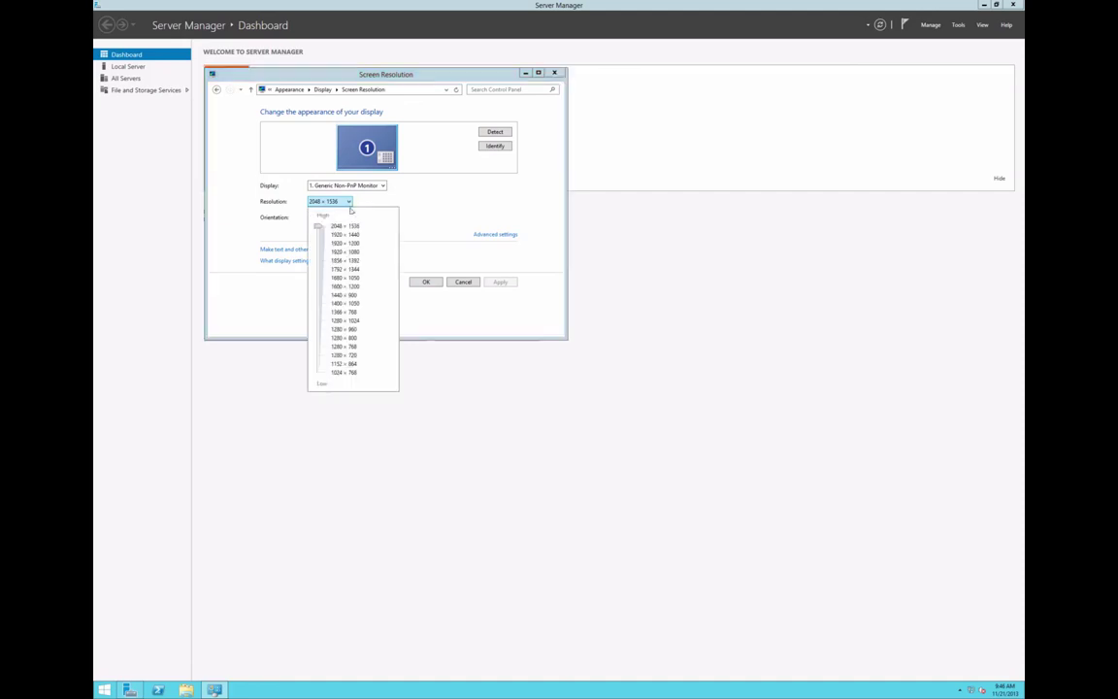
{"action": "left_click_drag", "start_coordinate": [319, 225], "coordinate": [319, 242]}
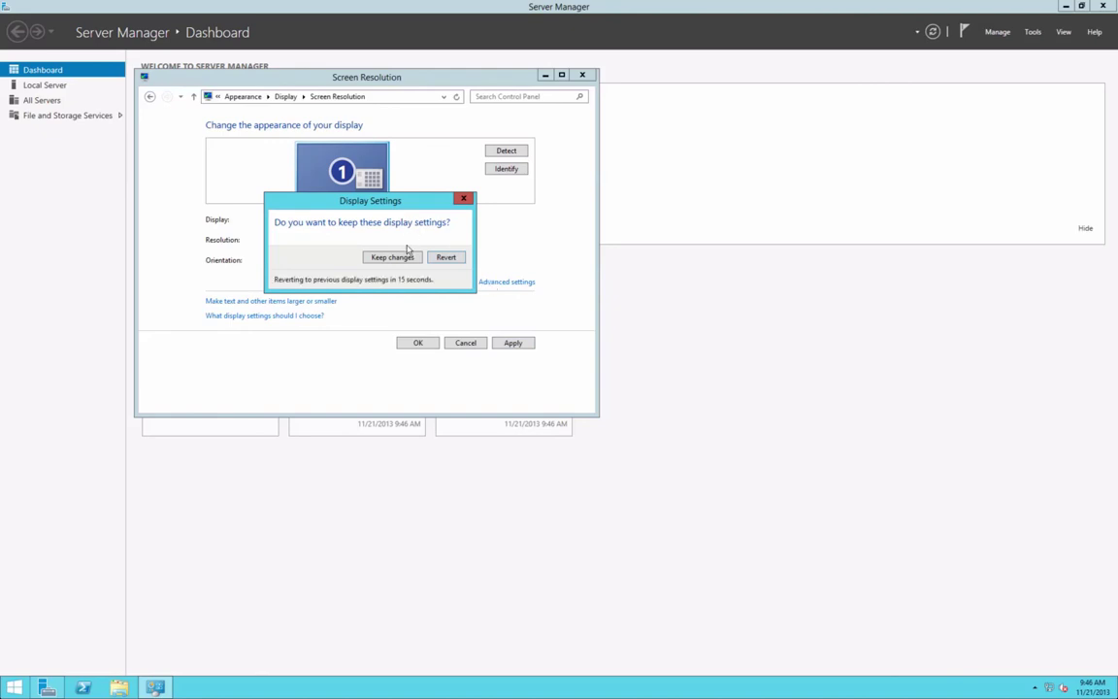
{"action": "left_click", "coordinate": [392, 257]}
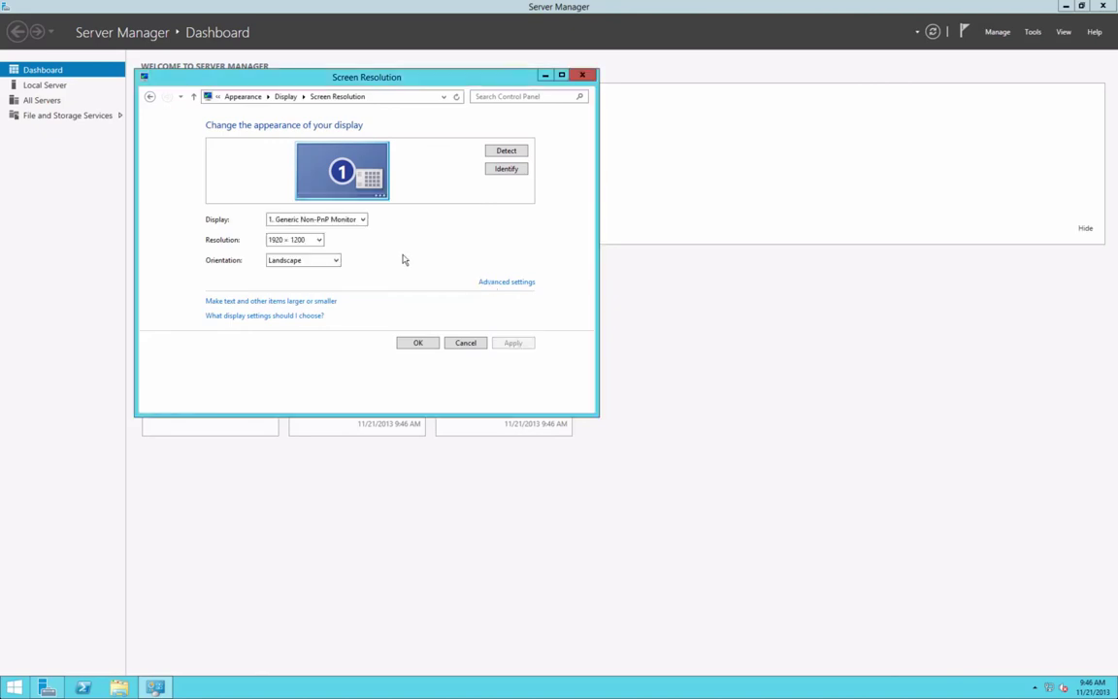
{"action": "left_click", "coordinate": [582, 75]}
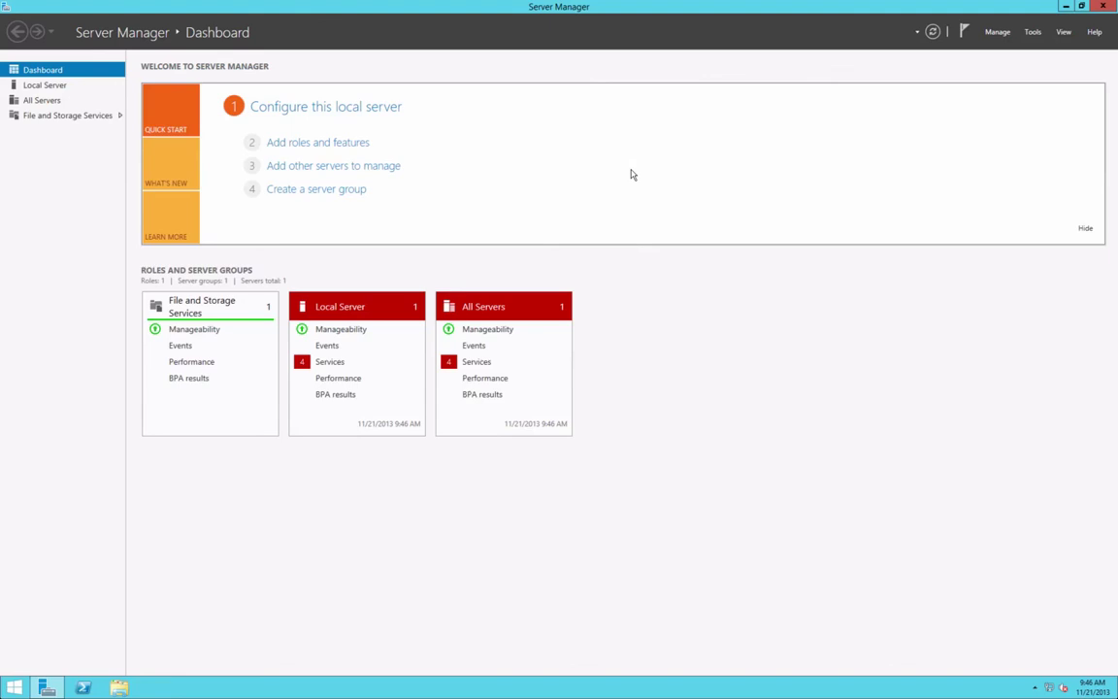